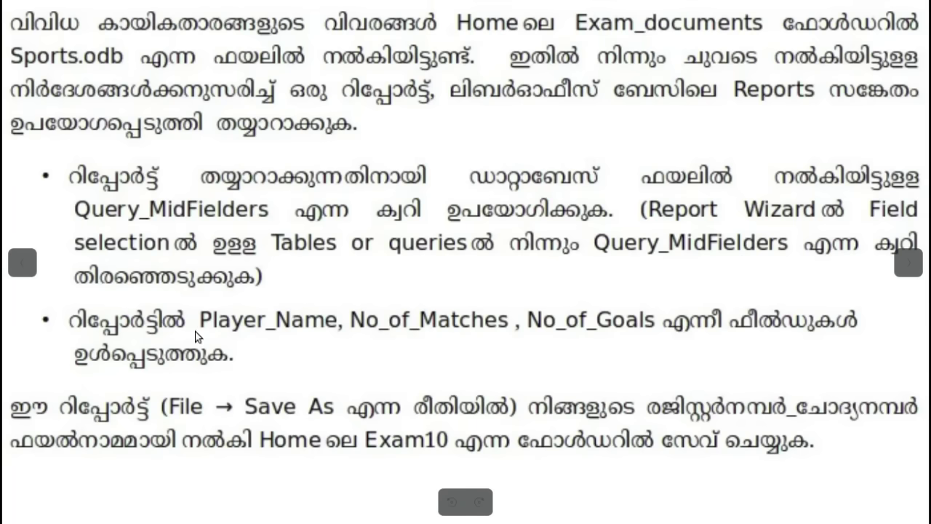
Exit full screen and go back to the English instructions image, 3.png.
key("Escape")
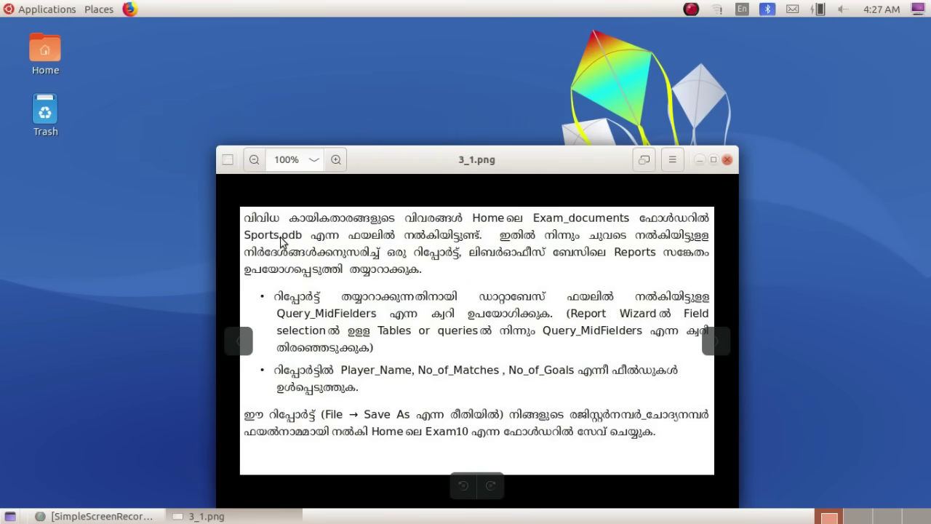
key("Left")
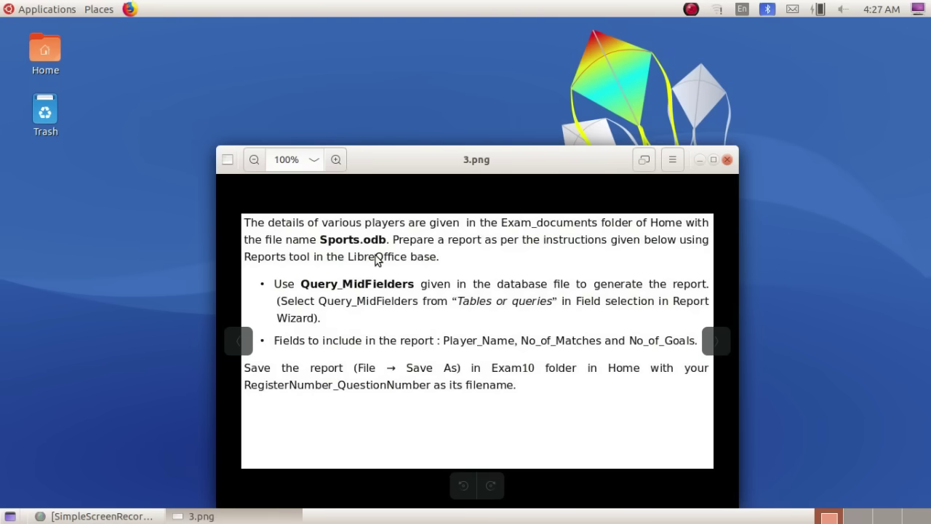
Open Sports.odb from Home > Exam_documents in LibreOffice Base.
double_click(34, 54)
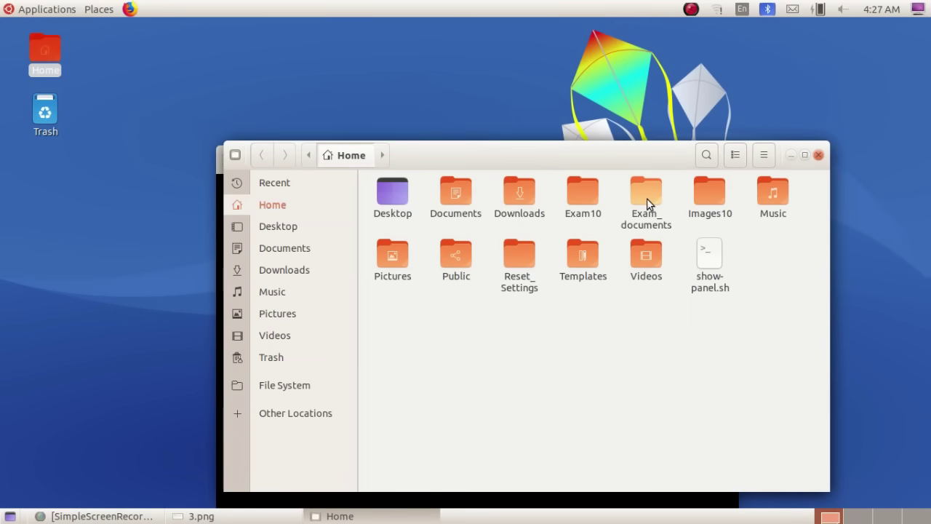
double_click(646, 199)
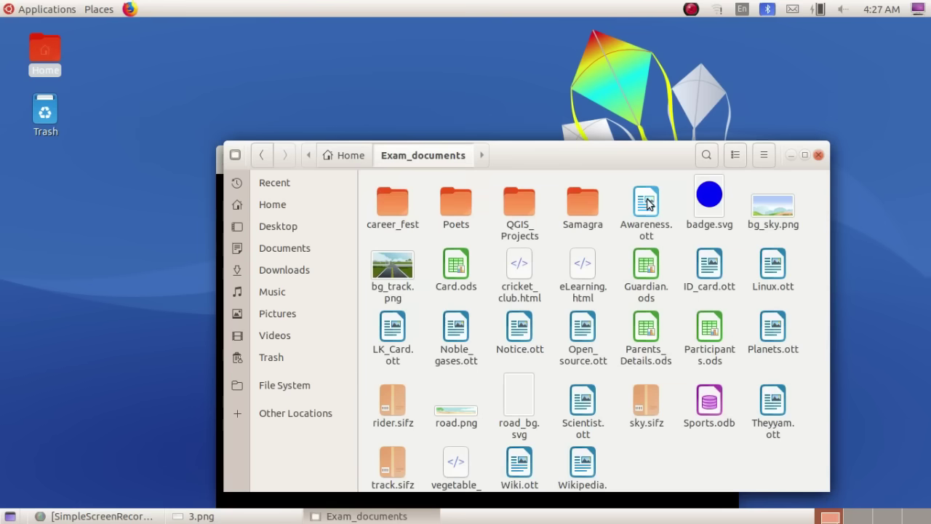
left_click(715, 406)
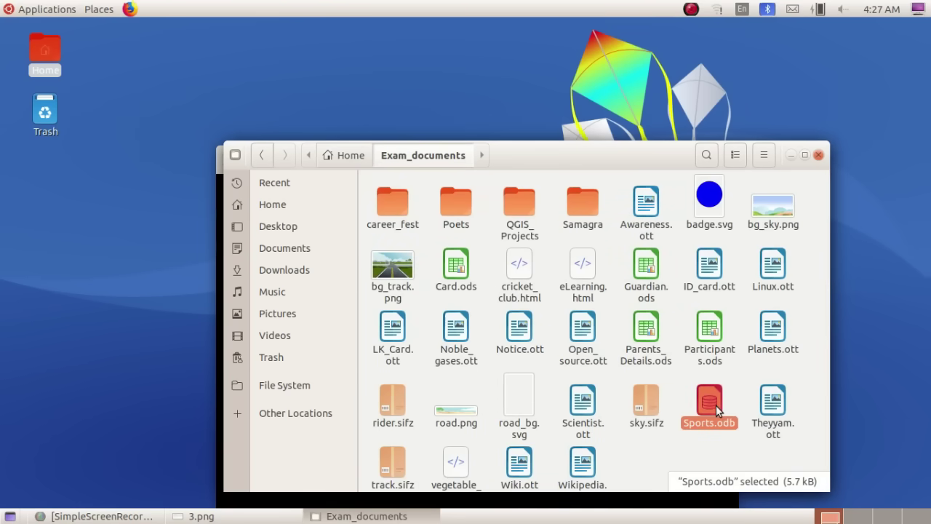
double_click(711, 404)
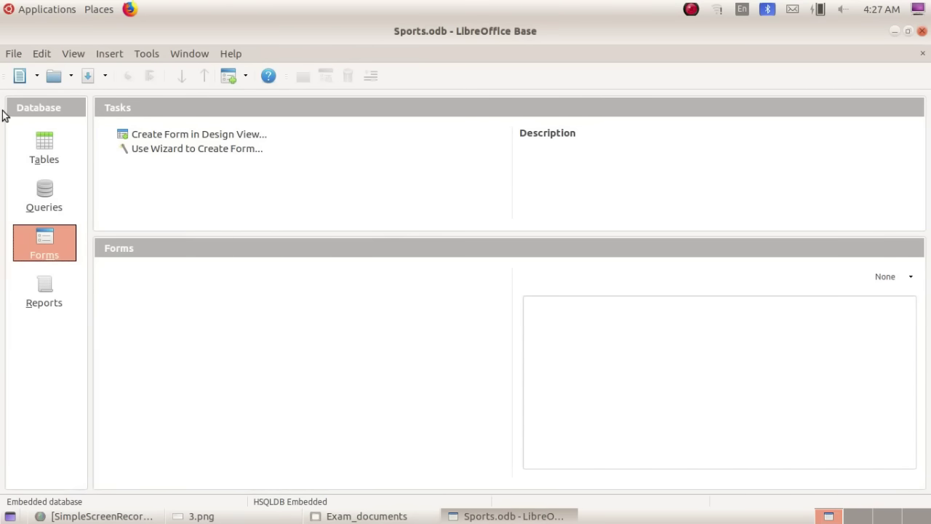
Go through Tables, Queries and Forms to the empty Reports section.
left_click(43, 154)
left_click(44, 191)
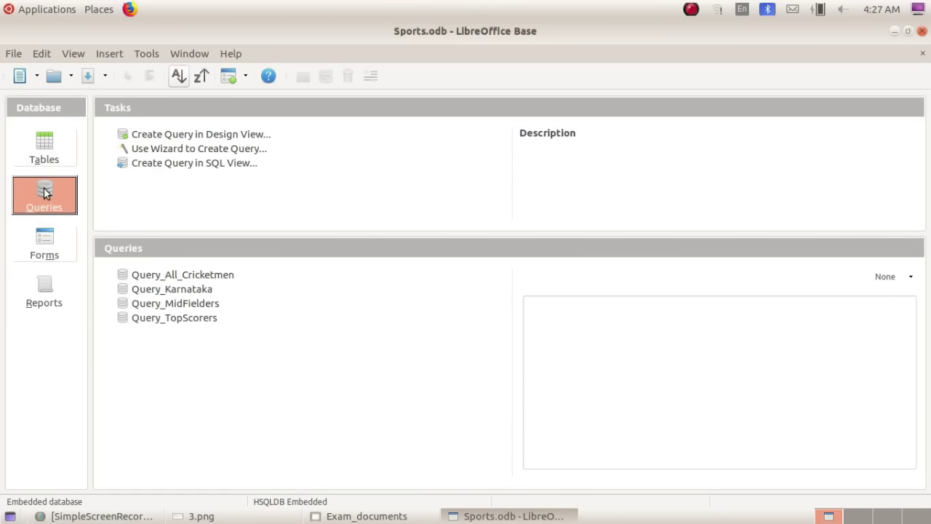
left_click(55, 240)
left_click(56, 283)
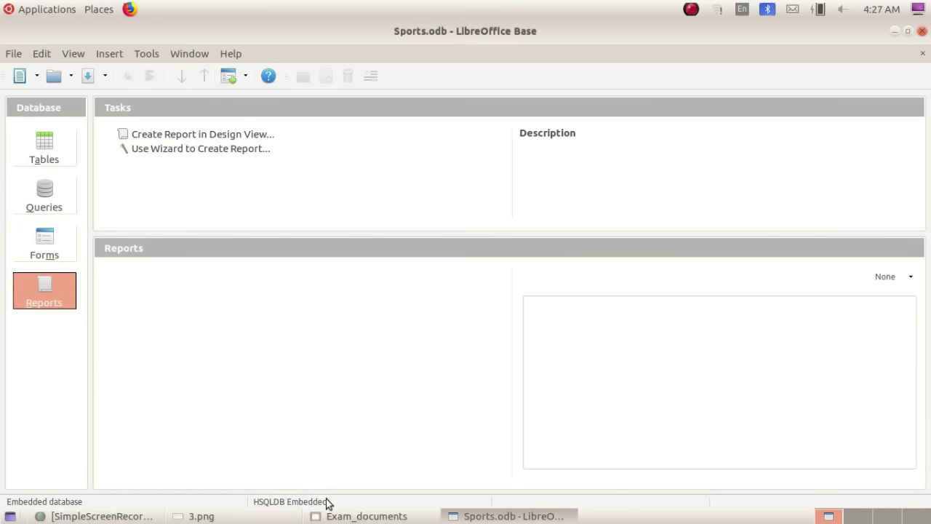
Check the Malayalam instructions image, then minimize it.
left_click(196, 516)
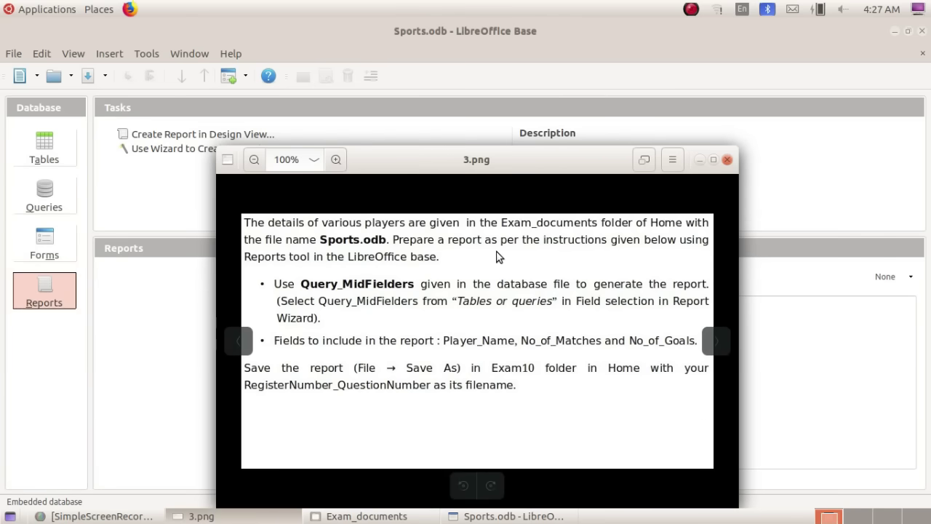
key("Right")
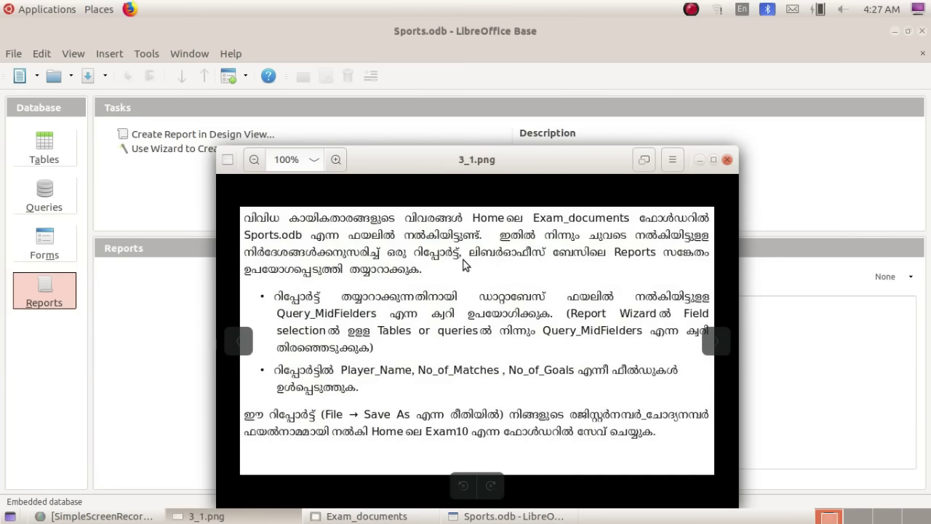
left_click(699, 159)
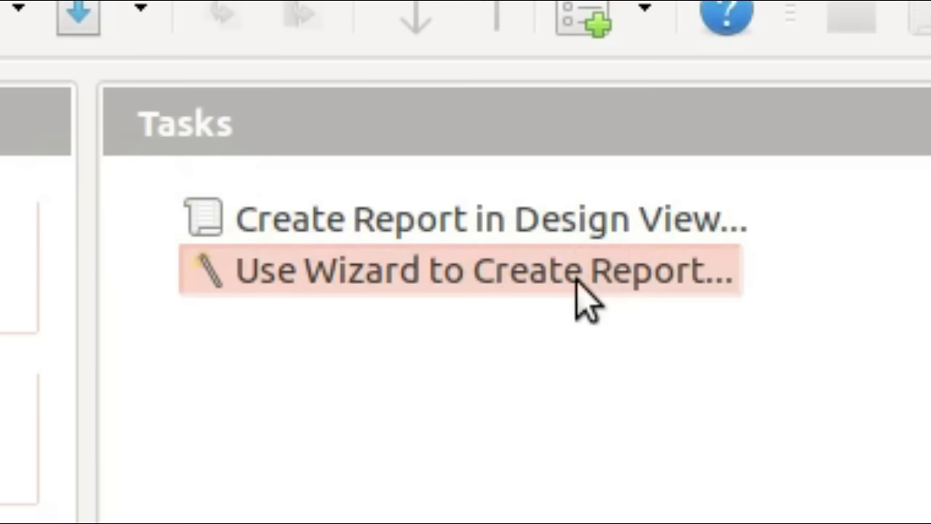
Launch the Report Wizard and choose Query: Query_MidFielders as its data source.
left_click(663, 288)
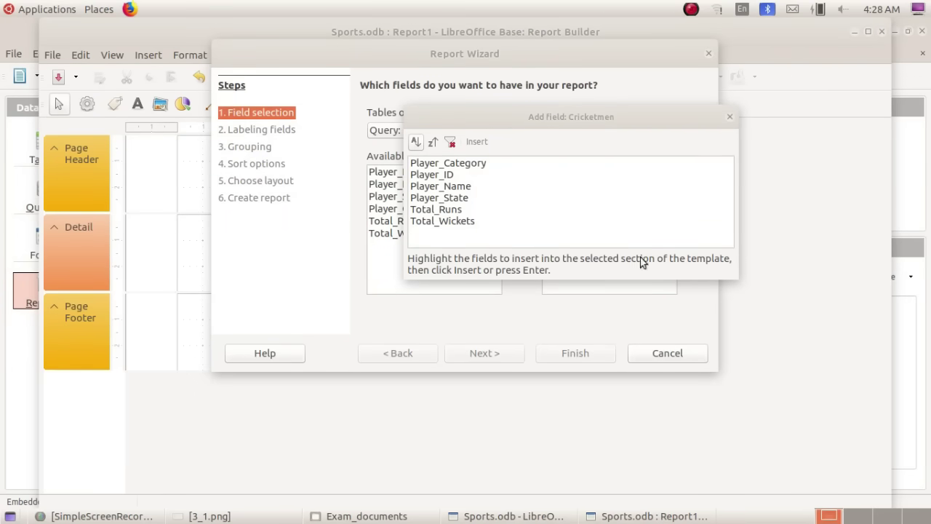
left_click(729, 118)
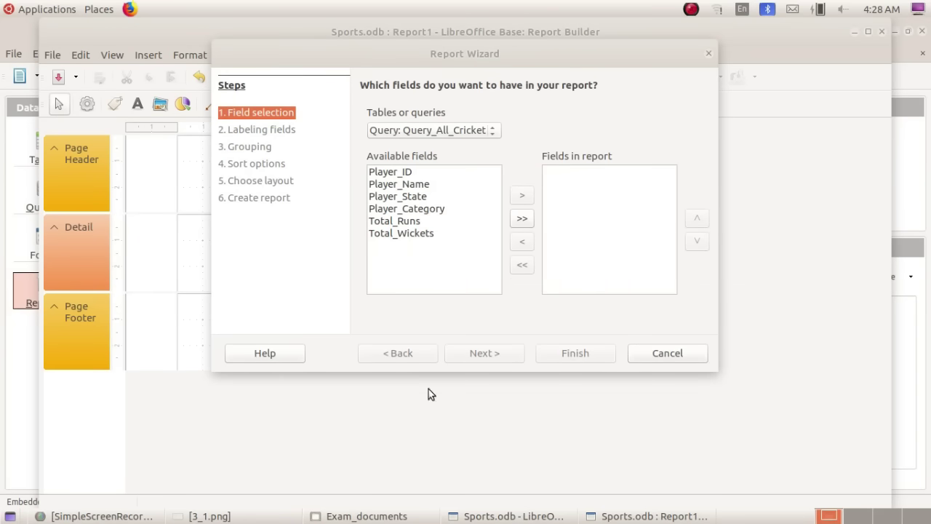
left_click(206, 516)
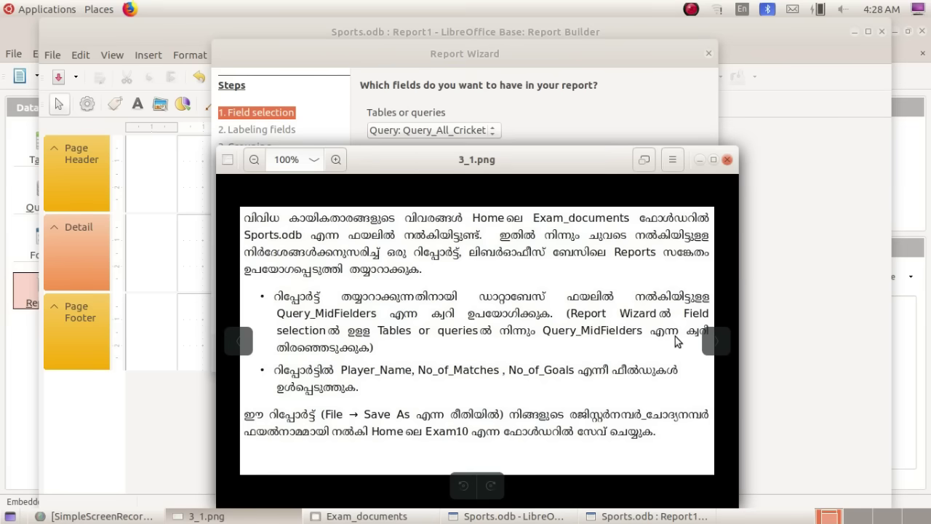
left_click(698, 161)
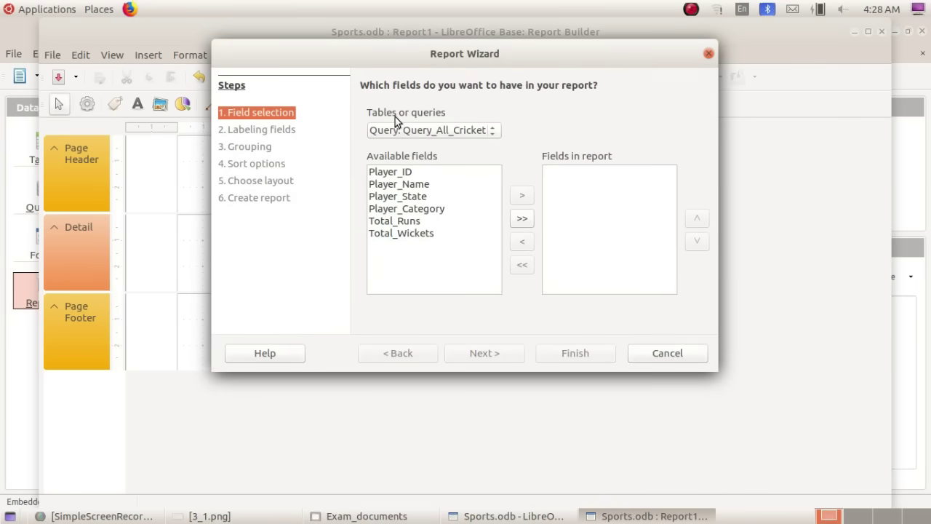
left_click(465, 134)
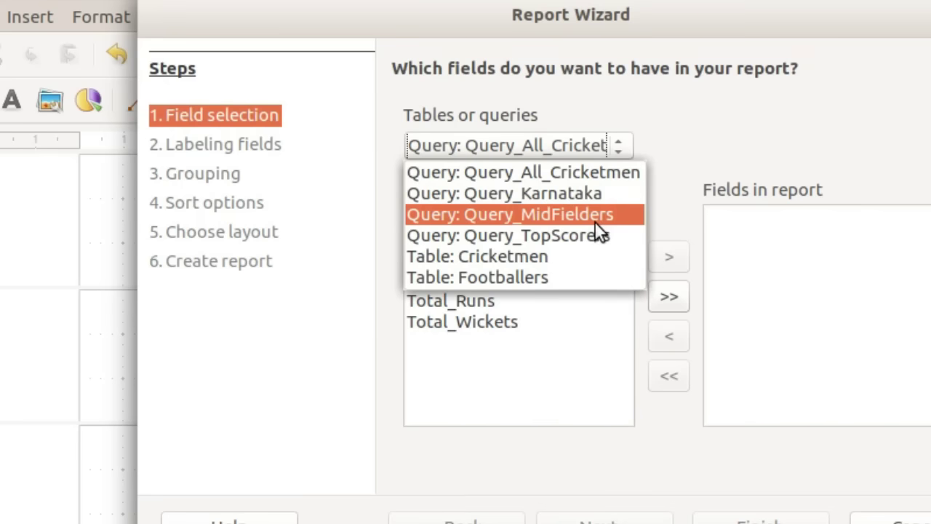
left_click(597, 218)
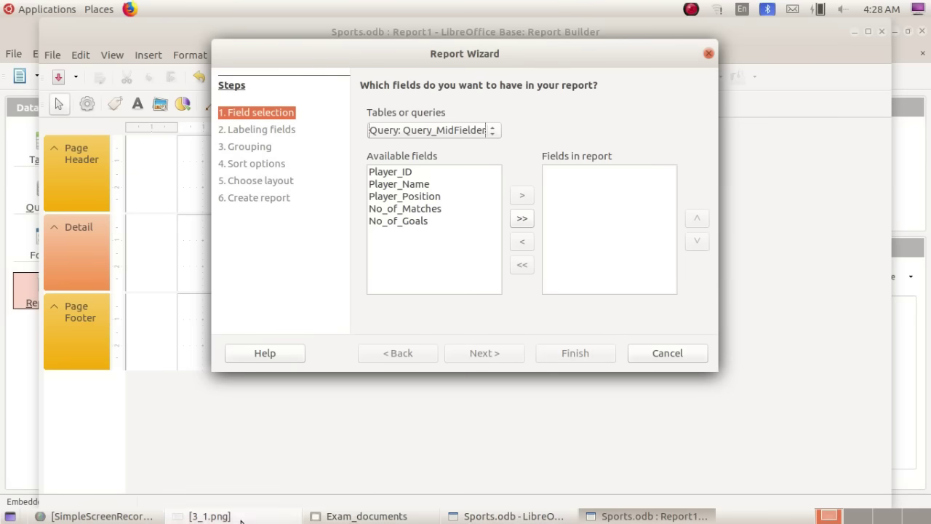
left_click(208, 515)
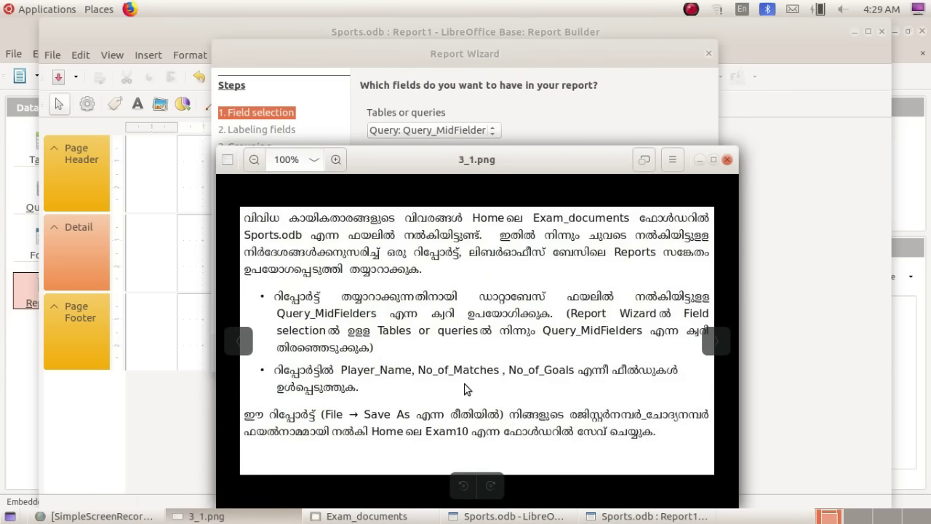
Move Player_Name, No_of_Matches and No_of_Goals into the report's fields list.
key("Left")
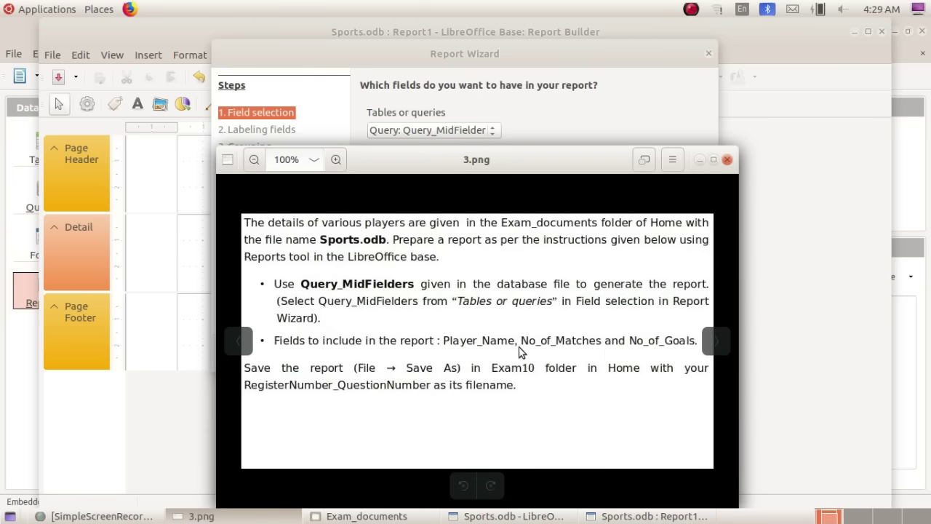
left_click(726, 159)
left_click(407, 185)
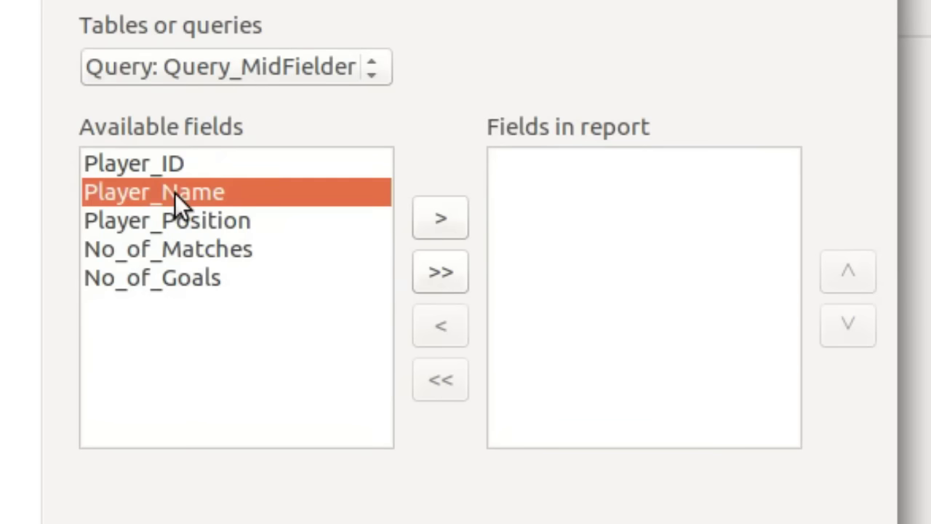
left_click(425, 222)
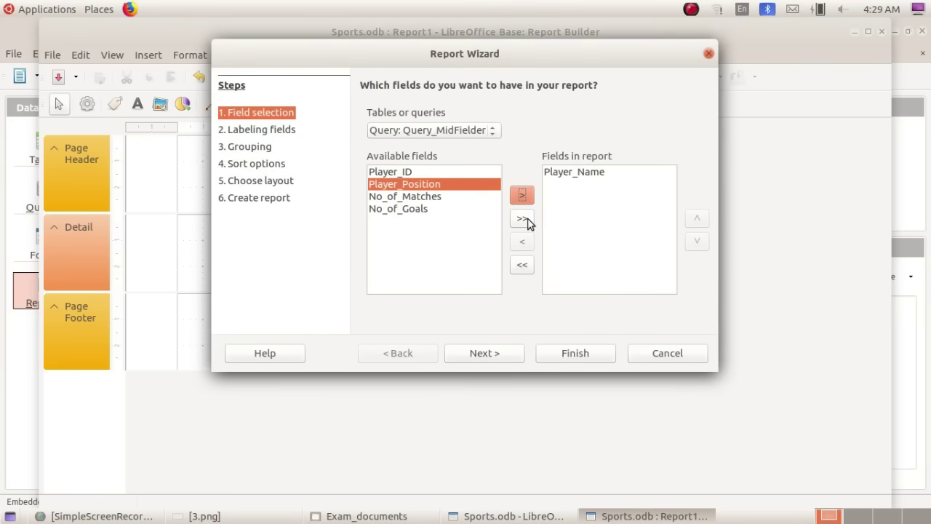
left_click(525, 220)
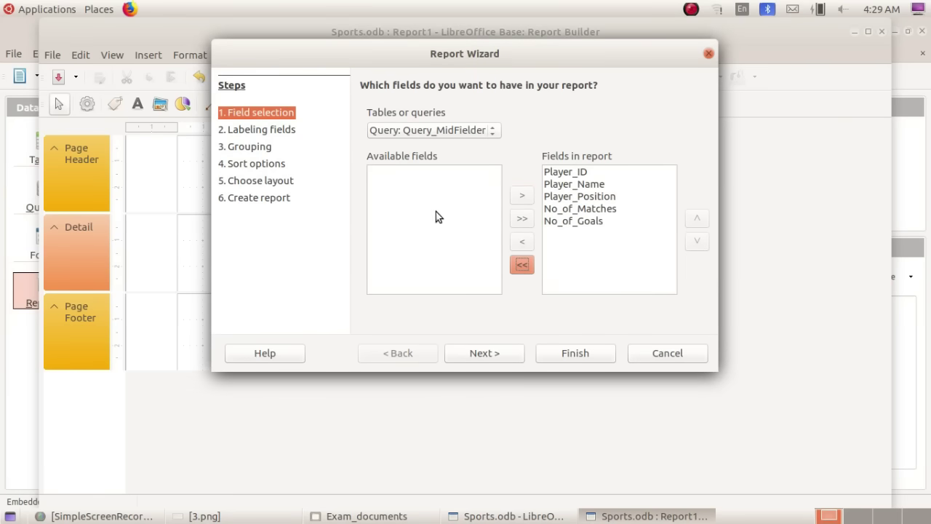
left_click(521, 267)
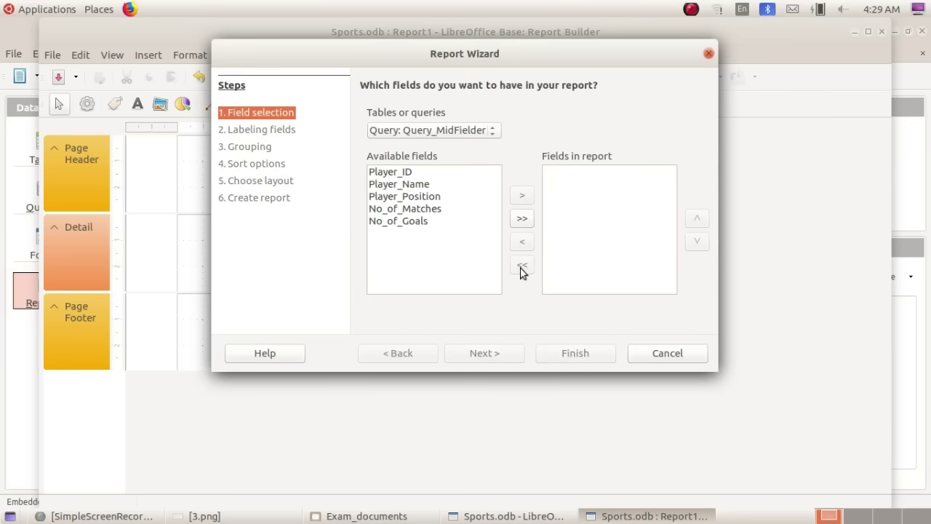
left_click(428, 184)
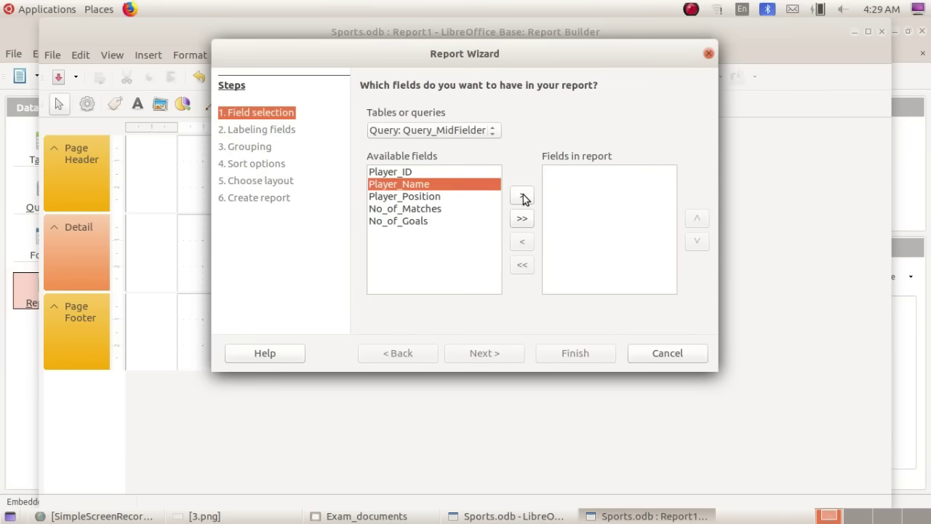
left_click(524, 197)
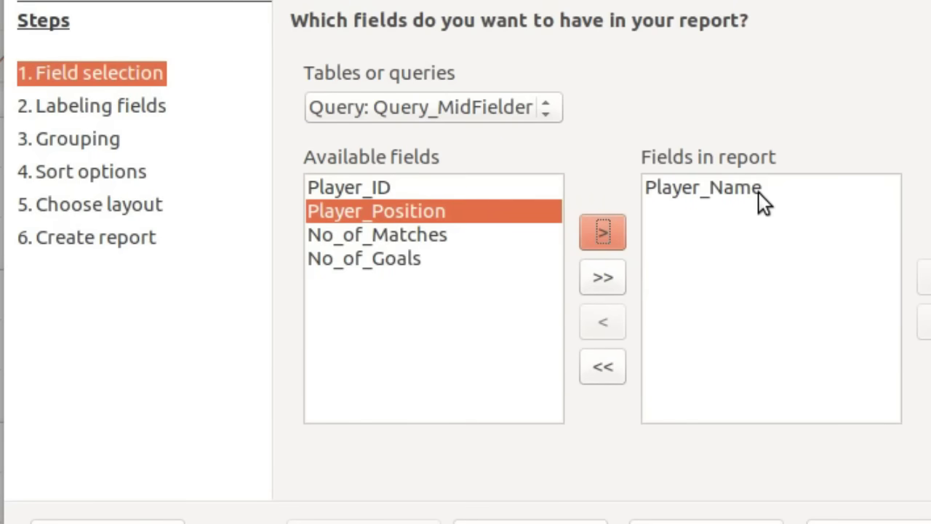
left_click(413, 235)
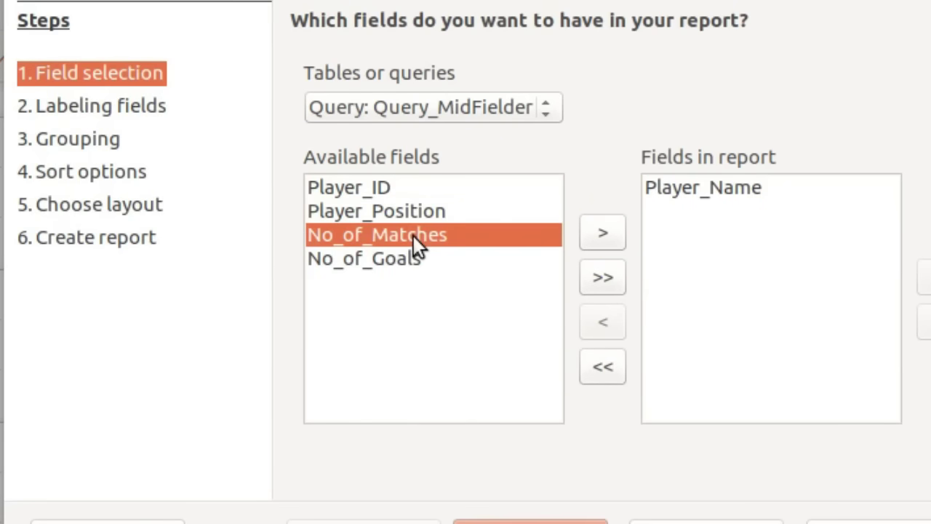
left_click(596, 235)
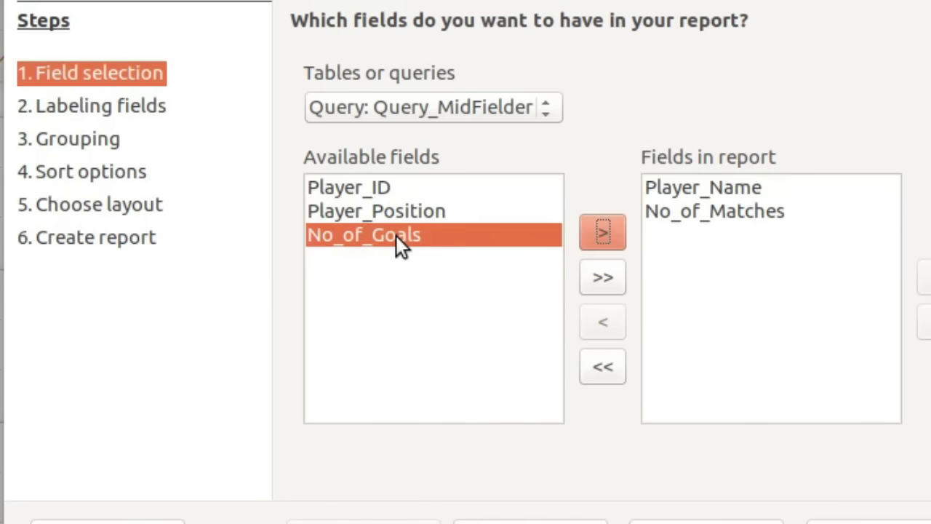
left_click(607, 231)
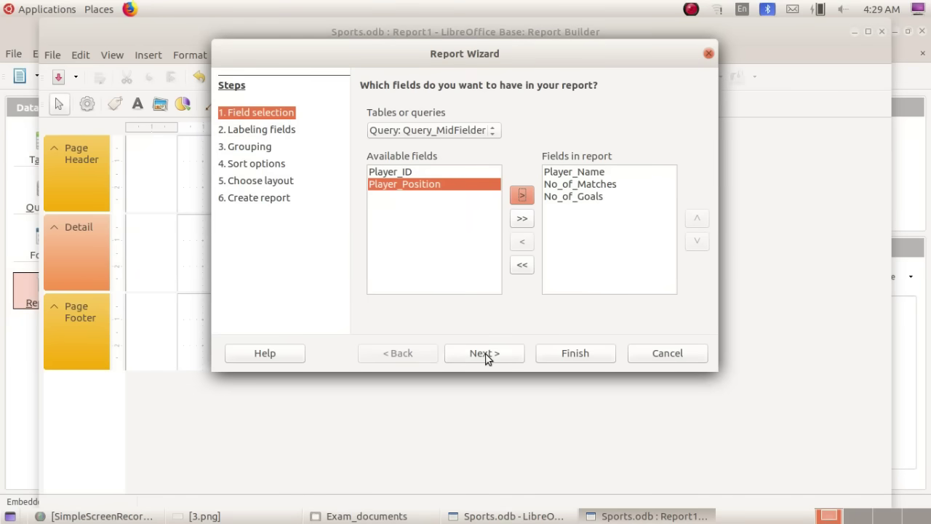
Accept the default labeling, grouping, sorting and layout, and create the dynamic report now.
left_click(484, 352)
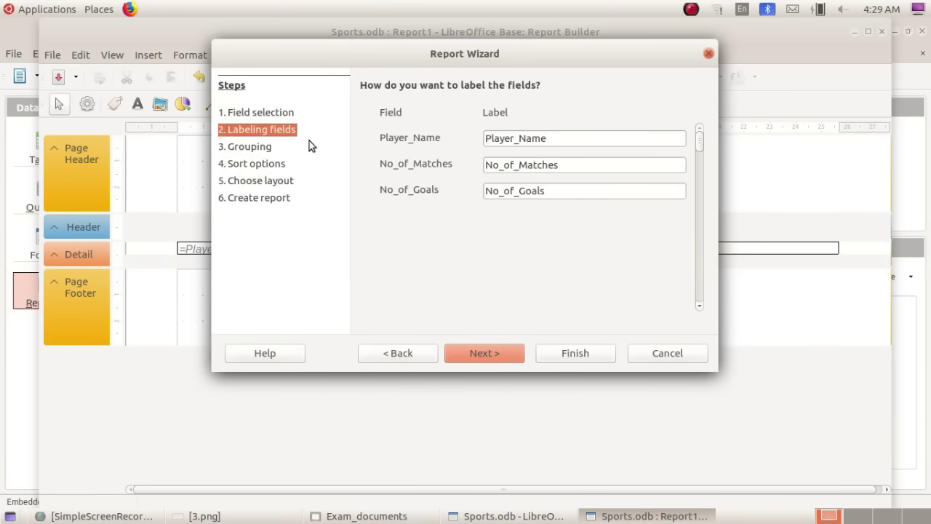
left_click(495, 360)
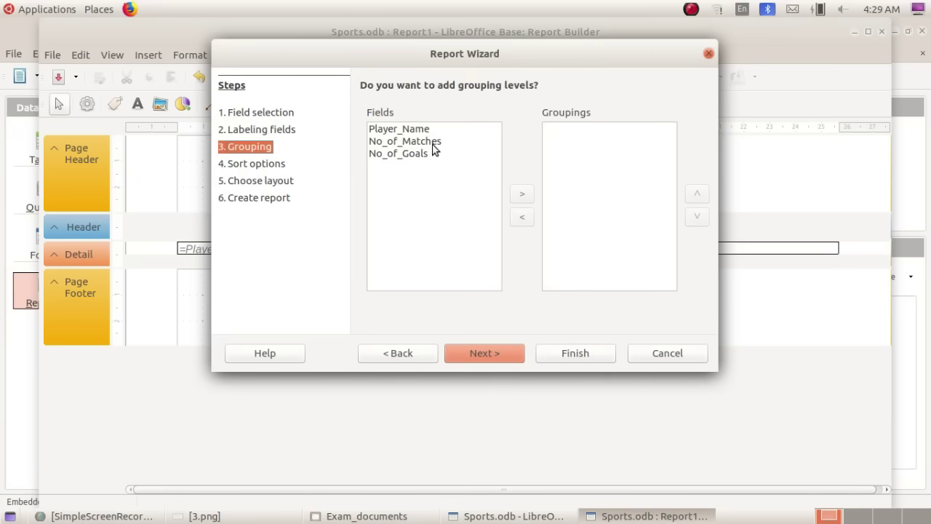
left_click(487, 348)
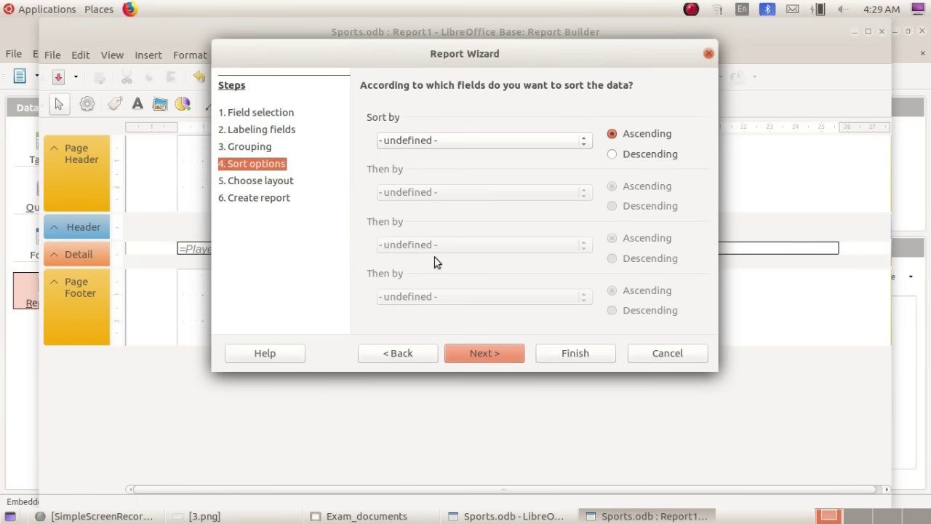
left_click(470, 347)
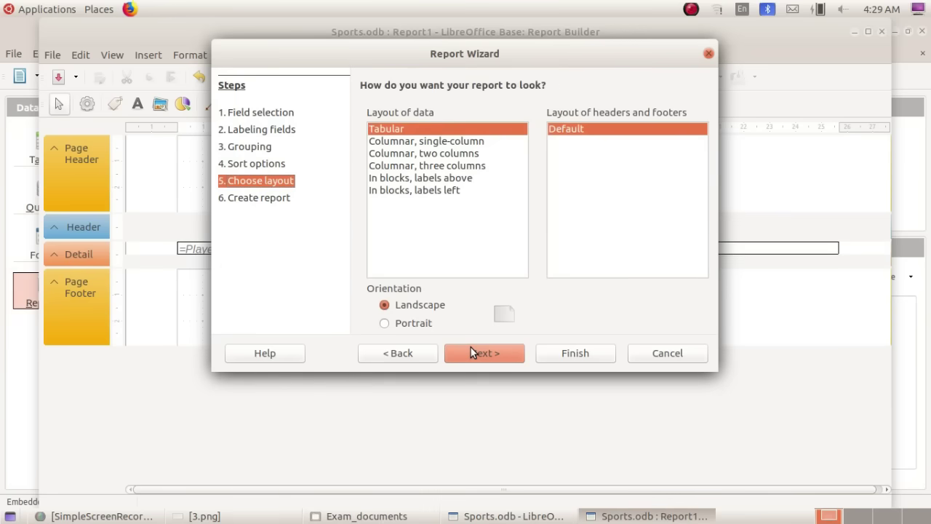
left_click(471, 347)
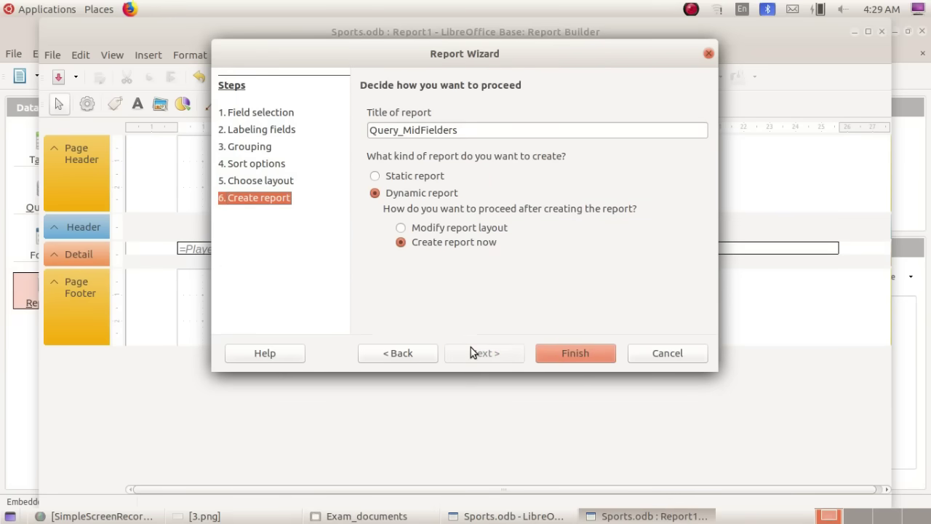
left_click(580, 350)
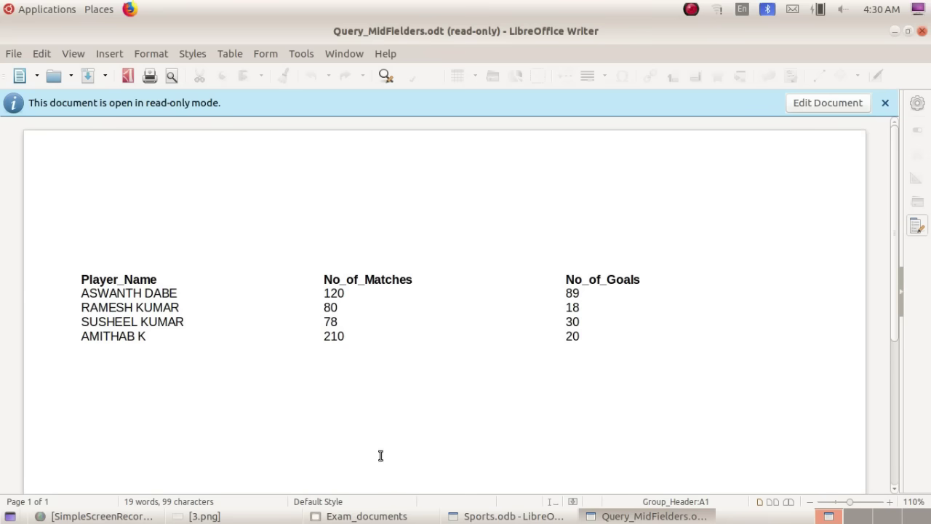
Review the instructions image, hide it, and bring up the File menu.
left_click(284, 516)
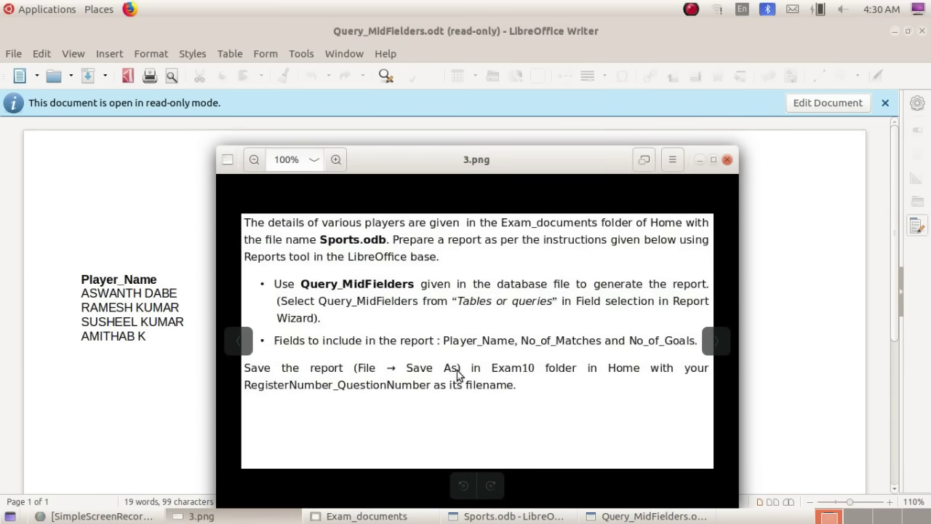
left_click(700, 160)
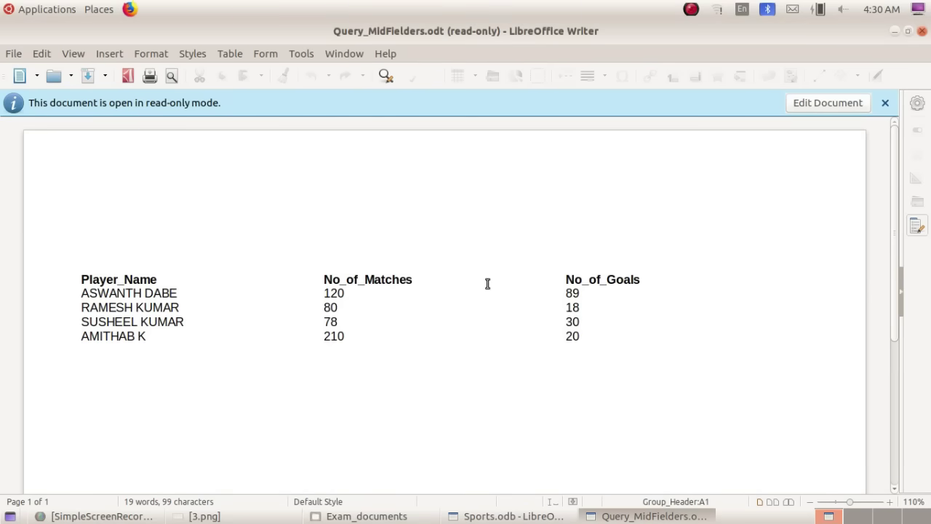
left_click(14, 54)
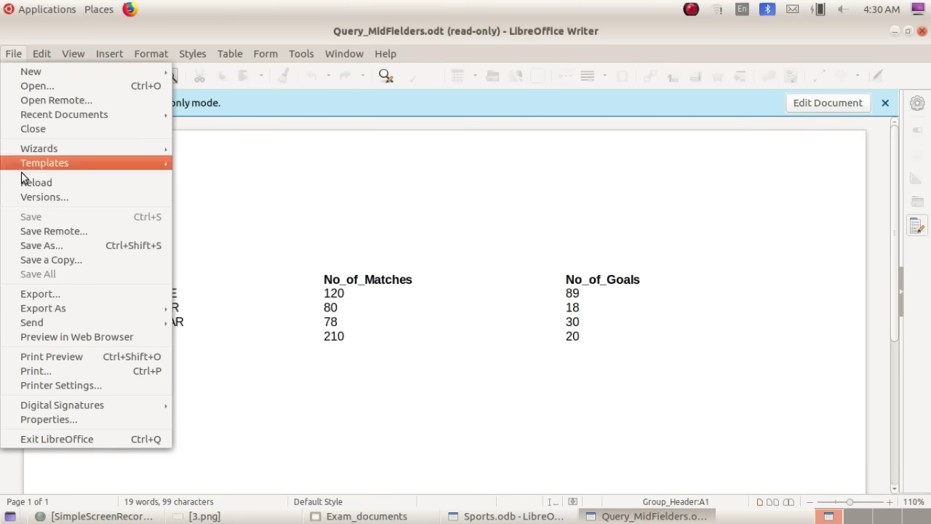
Save the report with Save As as 123456_2 in modelitexam2024 > Exam10.
left_click(66, 246)
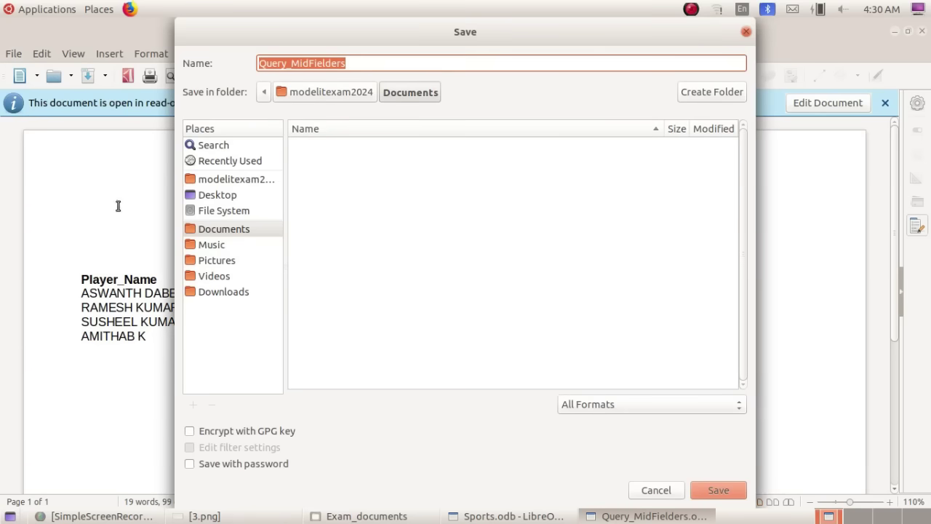
left_click(239, 182)
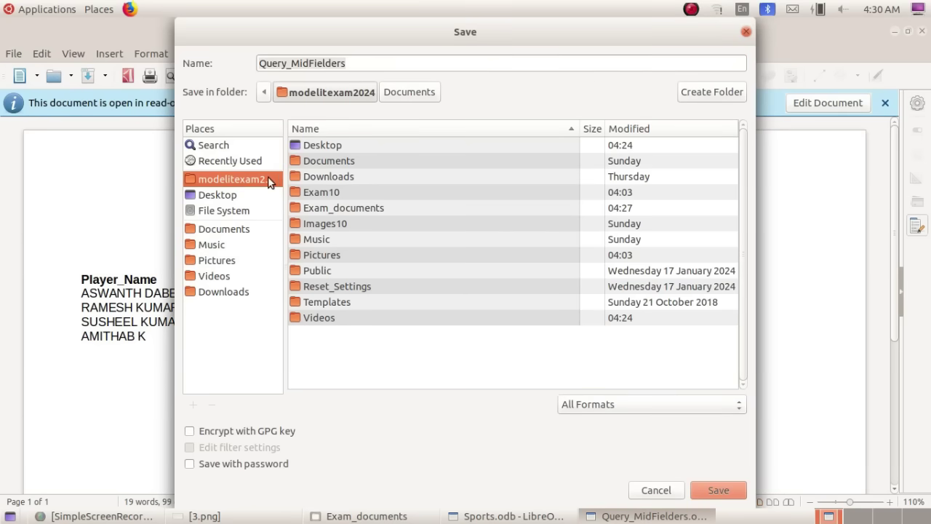
double_click(366, 191)
left_click(359, 62)
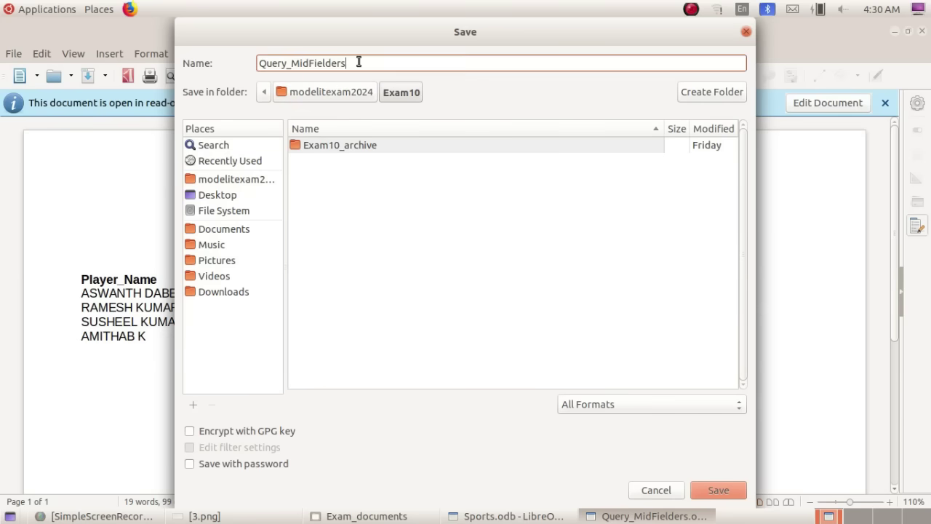
left_click_drag(362, 63, 256, 66)
type("1")
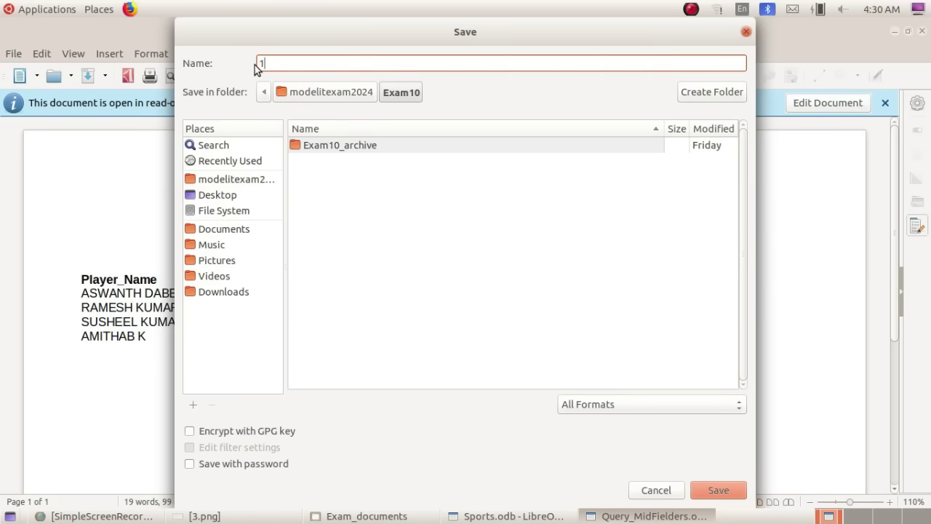
type("23456_2")
left_click(733, 490)
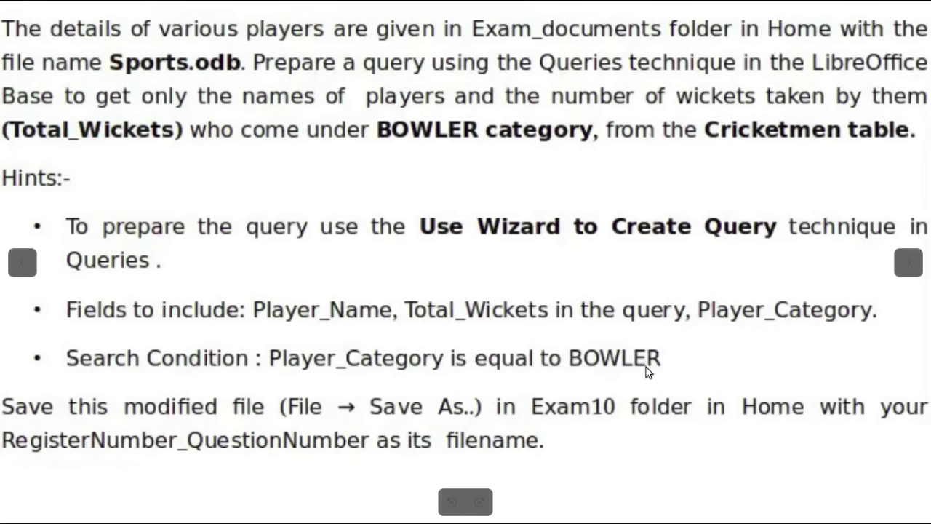
Exit the full-screen view of 4.png and open the Home folder from the desktop.
key("Escape")
double_click(44, 47)
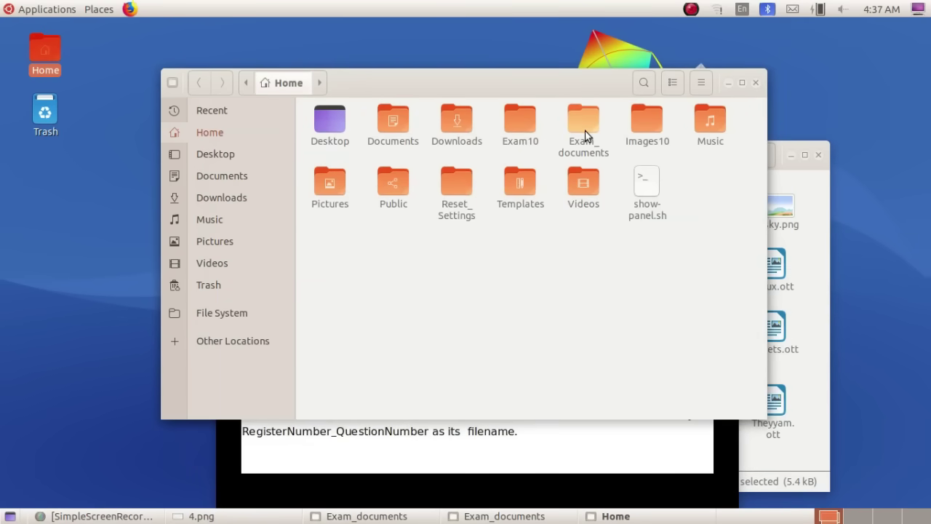
Open Exam_documents and launch Sports.odb in LibreOffice Base.
double_click(584, 130)
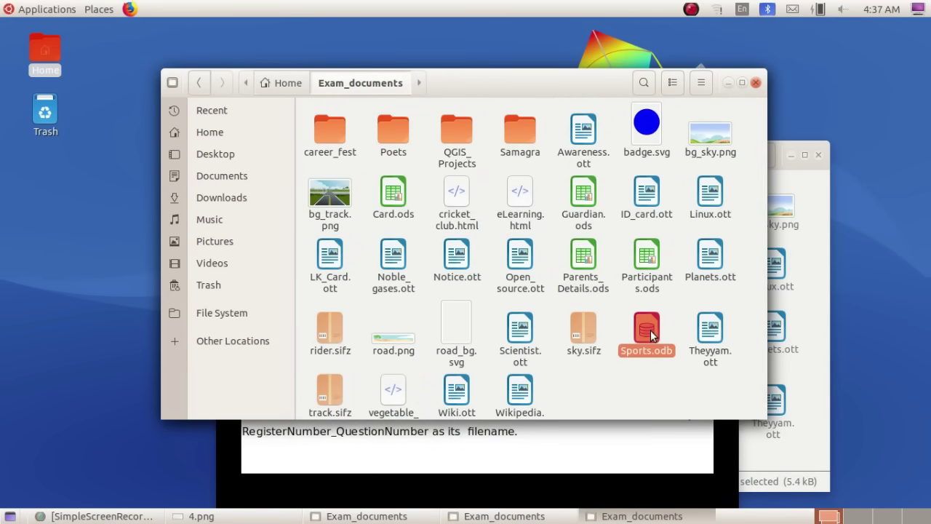
double_click(648, 331)
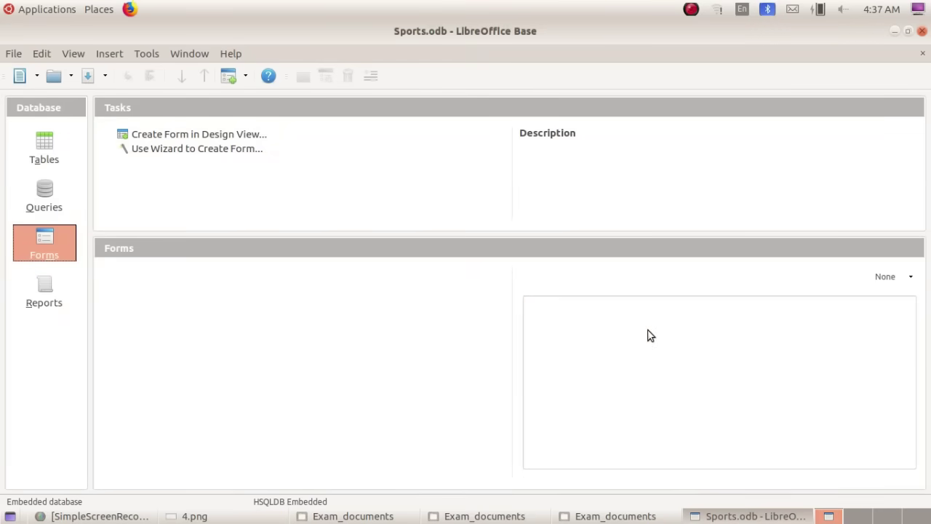
From the Queries section, launch the Query Wizard for Sports.odb.
left_click(52, 190)
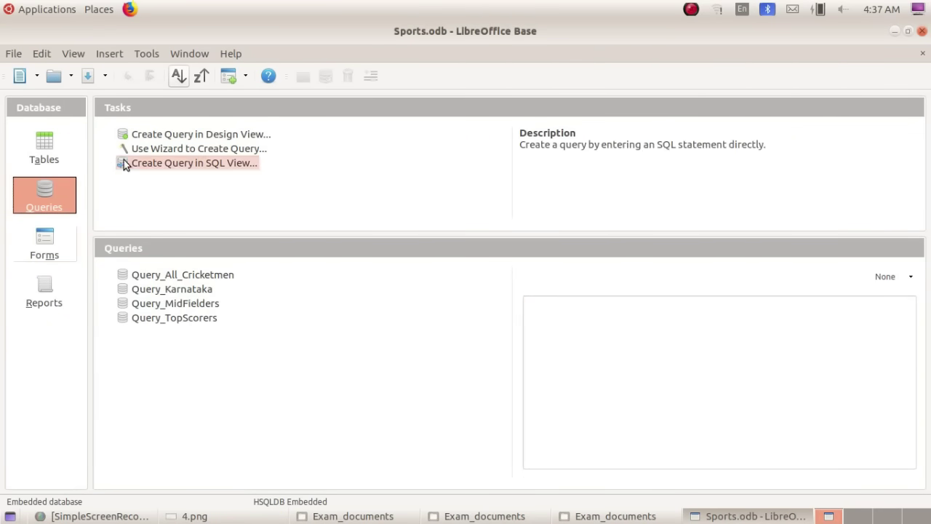
left_click(257, 152)
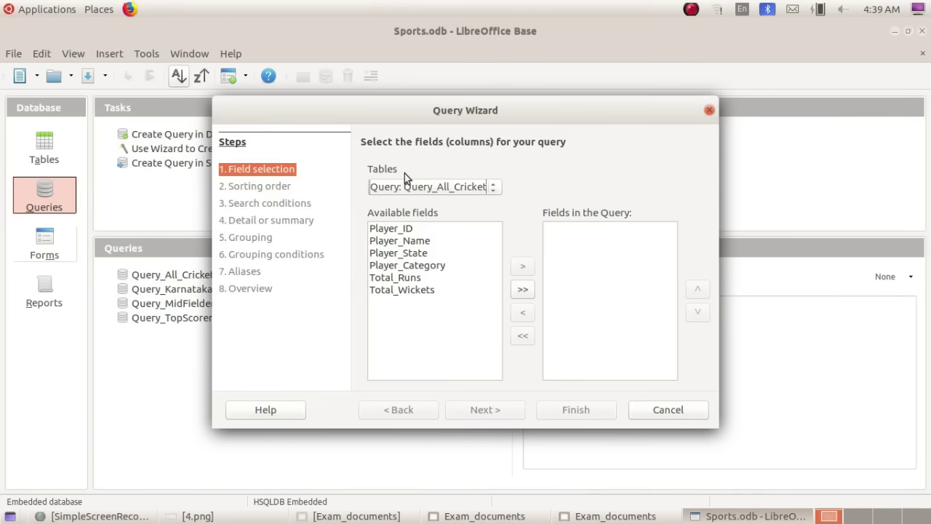
Choose the Cricketmen table as the query's source.
left_click(474, 186)
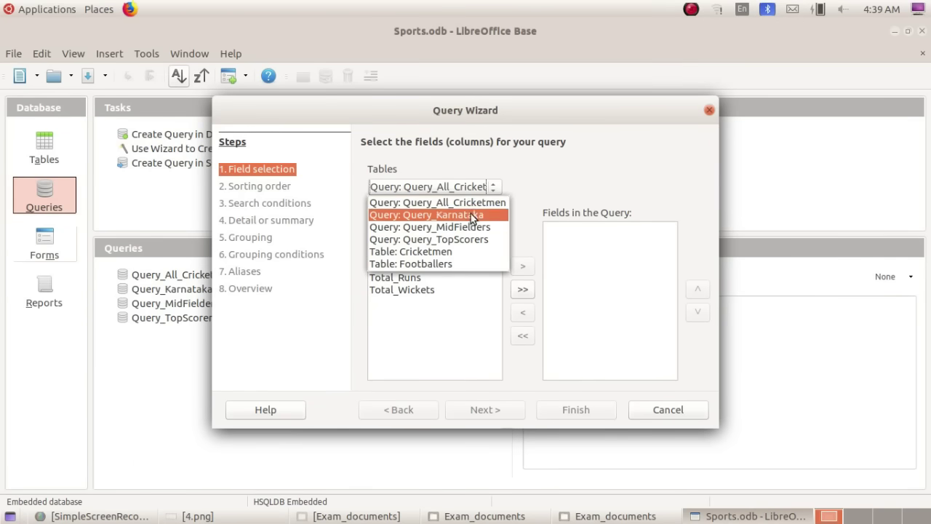
left_click(440, 251)
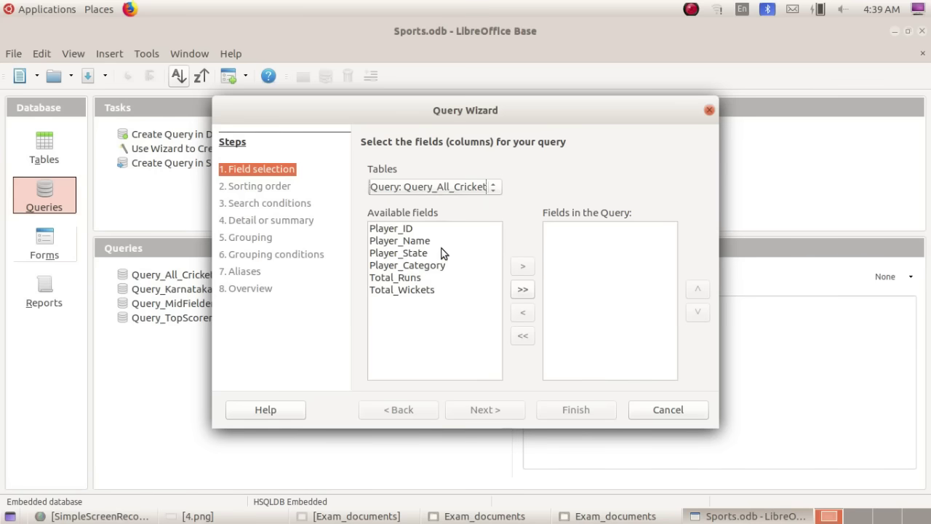
left_click(188, 516)
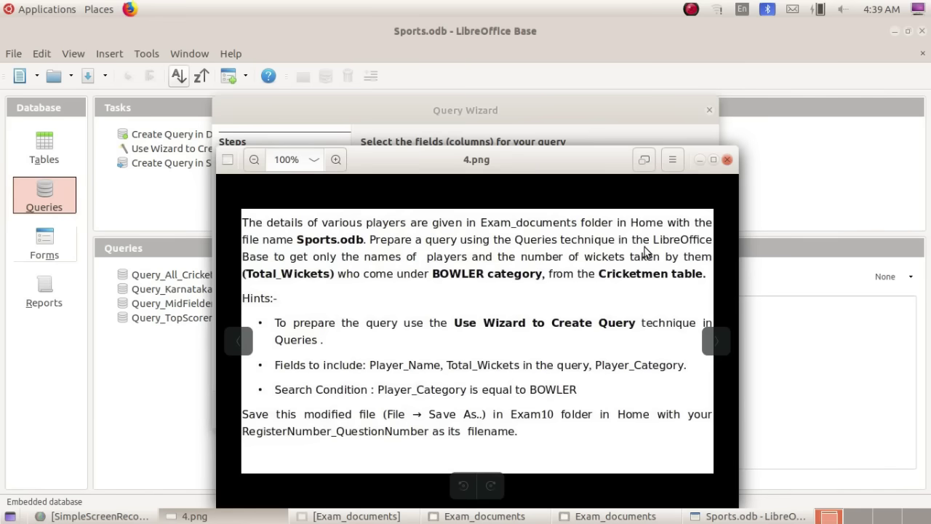
left_click(698, 160)
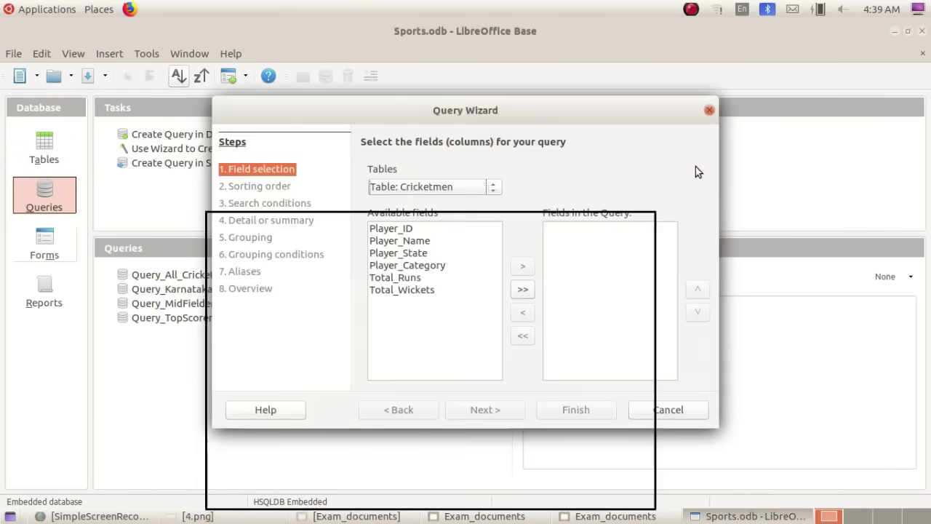
Add Player_Name, Total_Wickets and Player_Category to the query's fields.
left_click(420, 242)
left_click(522, 266)
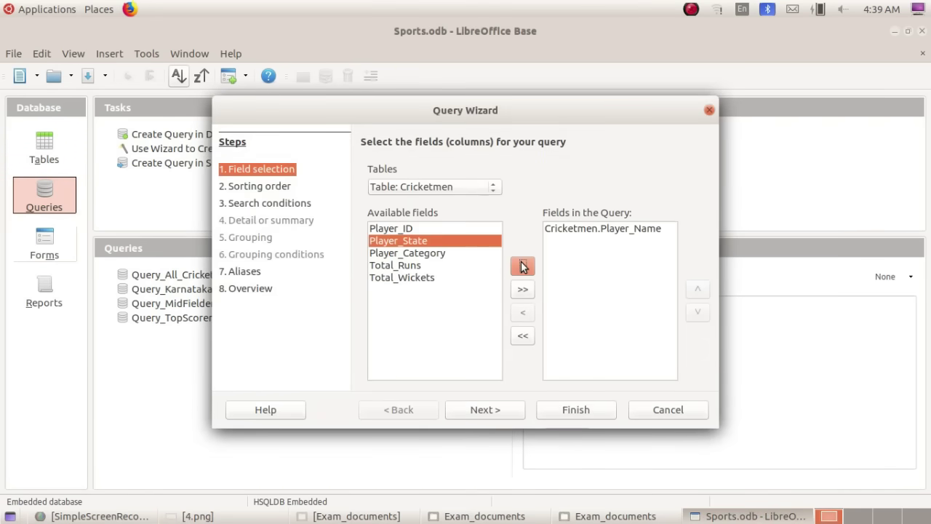
left_click(190, 515)
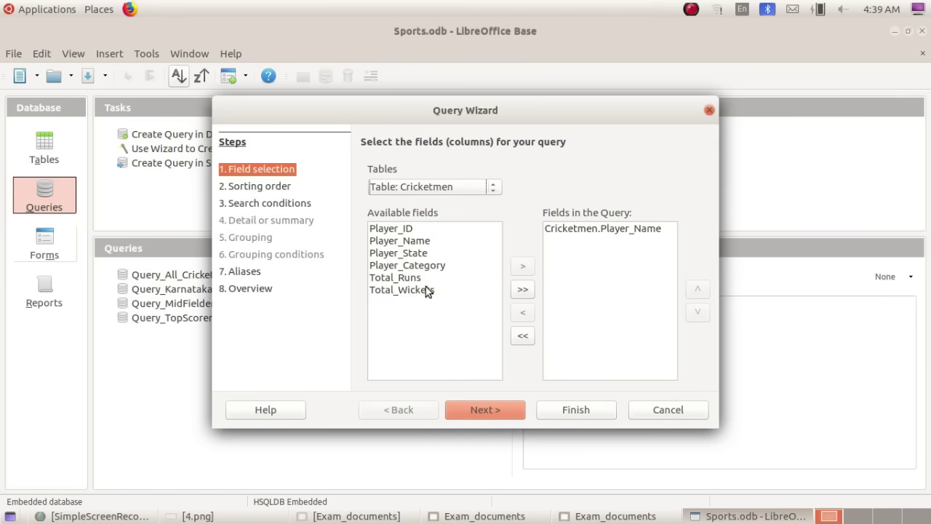
left_click(699, 160)
left_click(429, 291)
left_click(521, 268)
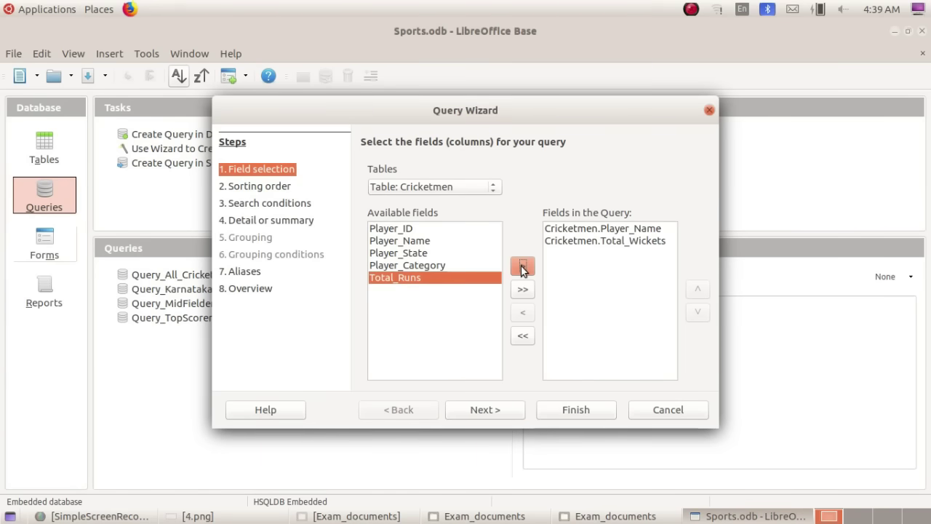
left_click(191, 515)
left_click(191, 515)
left_click(437, 263)
left_click(531, 269)
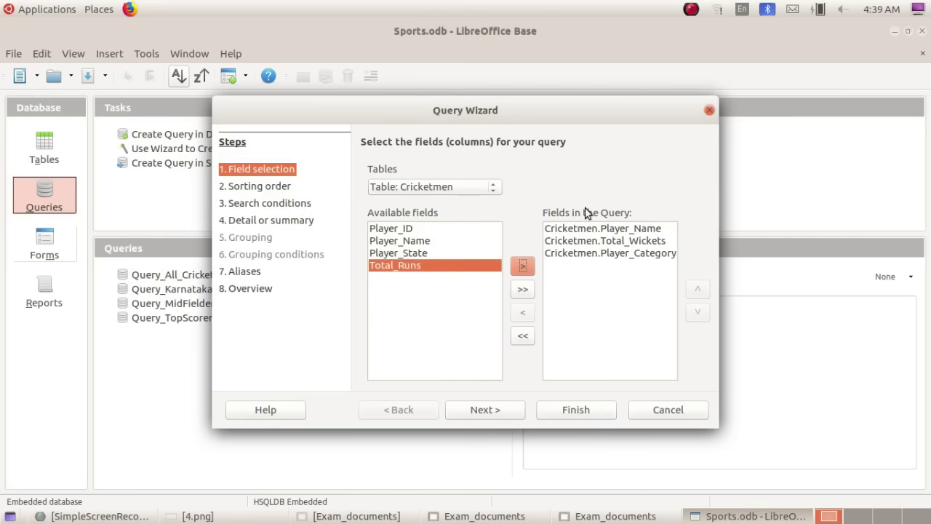
left_click(484, 409)
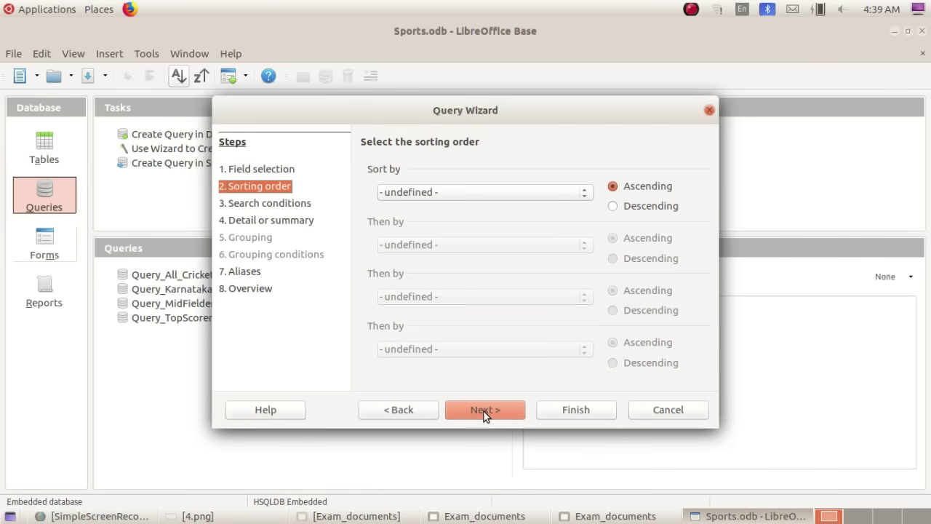
Skip sorting and pick Cricketmen.Player_Category as the search condition field.
left_click(483, 409)
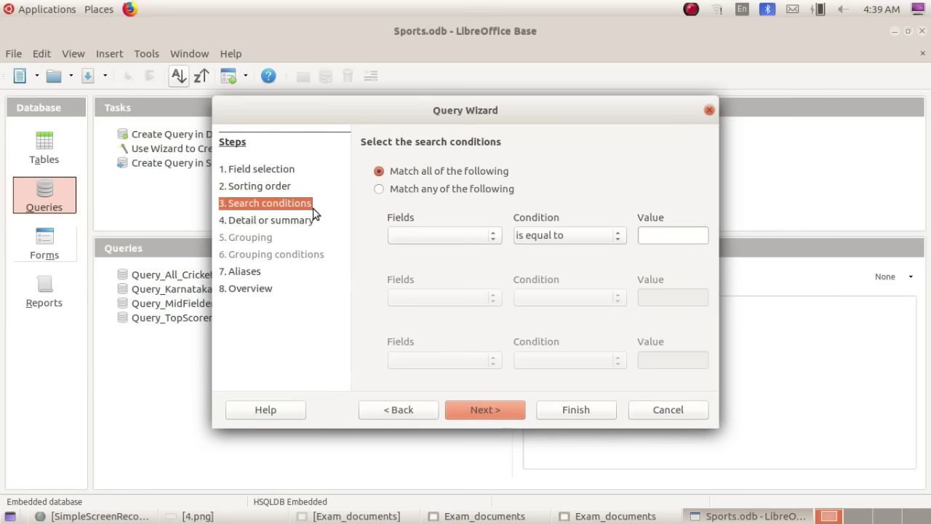
left_click(189, 516)
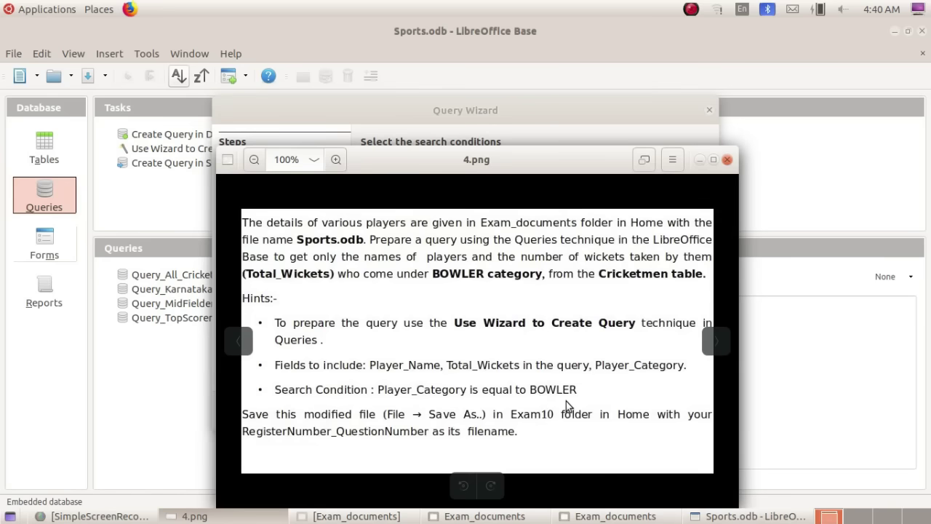
left_click(699, 159)
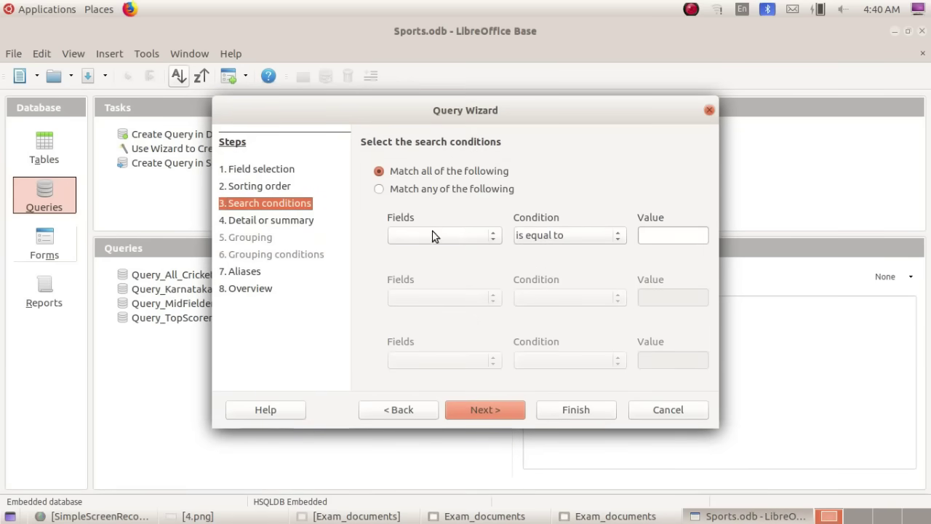
left_click(463, 238)
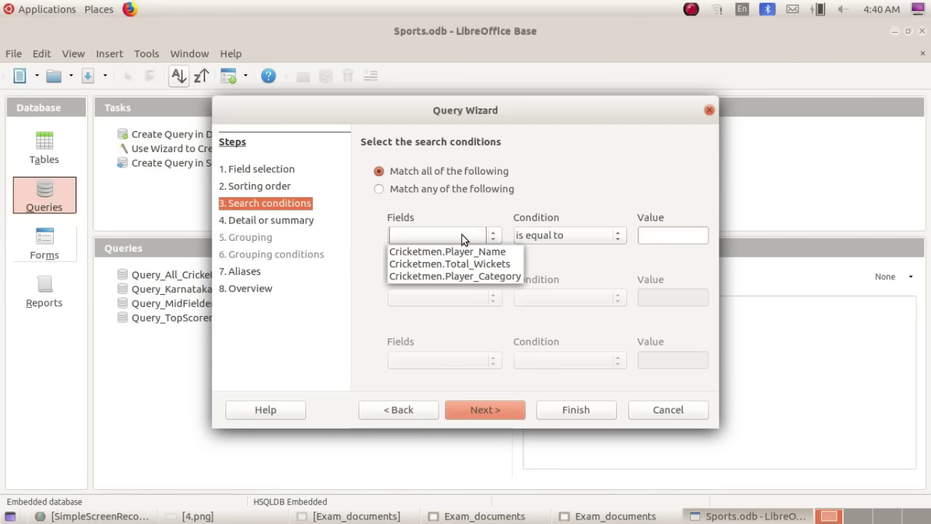
left_click(484, 278)
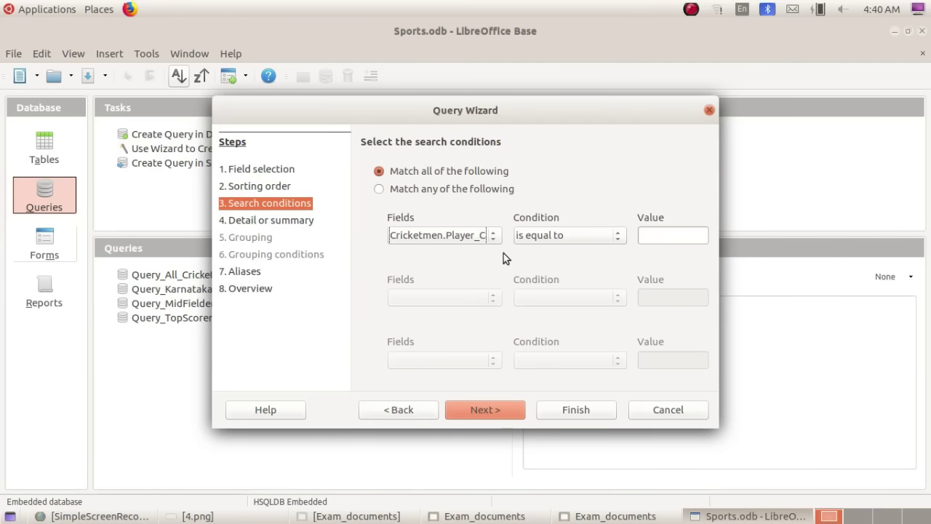
Set the condition to 'is equal to' BOWLER and continue.
left_click(561, 237)
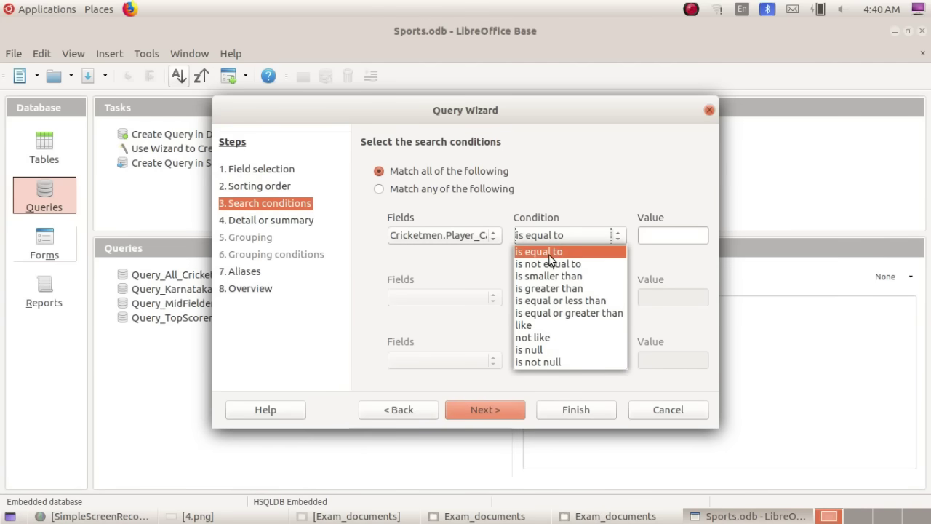
left_click(550, 255)
left_click(648, 235)
left_click(237, 517)
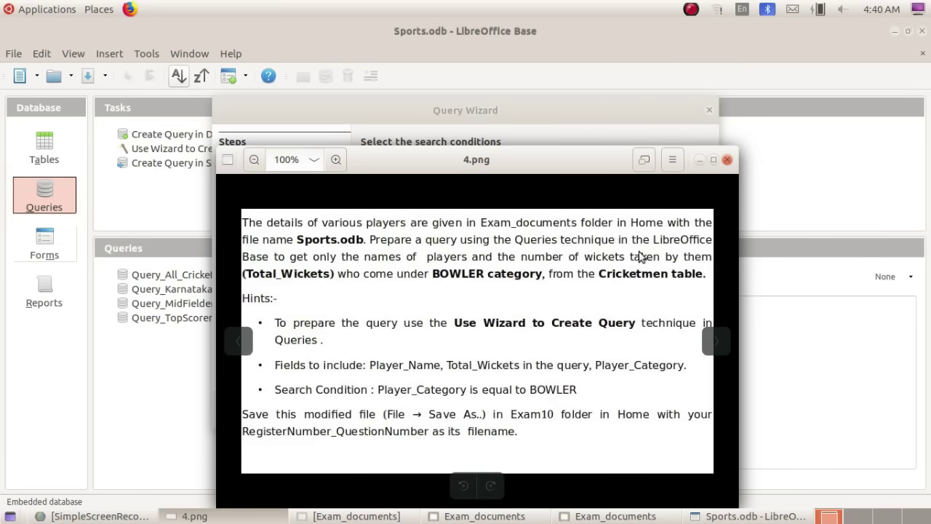
left_click(698, 160)
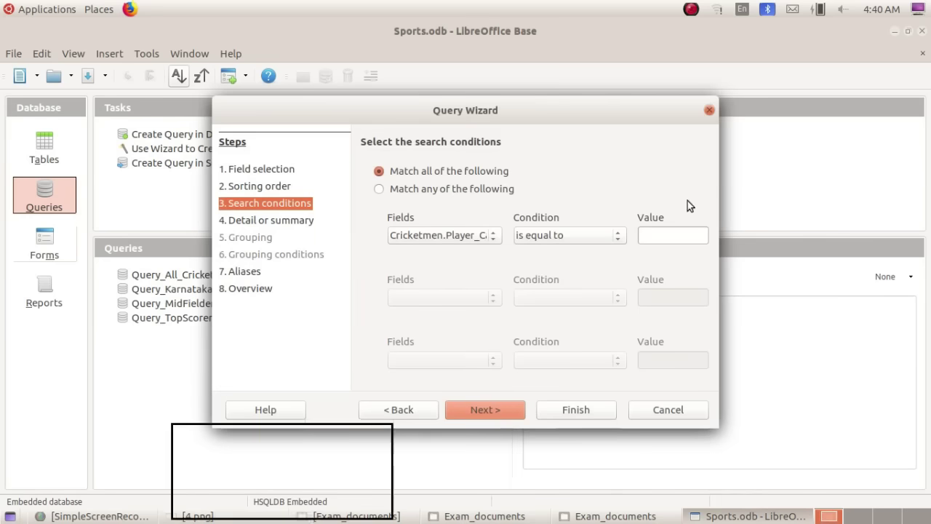
left_click(663, 232)
type("BOWLER")
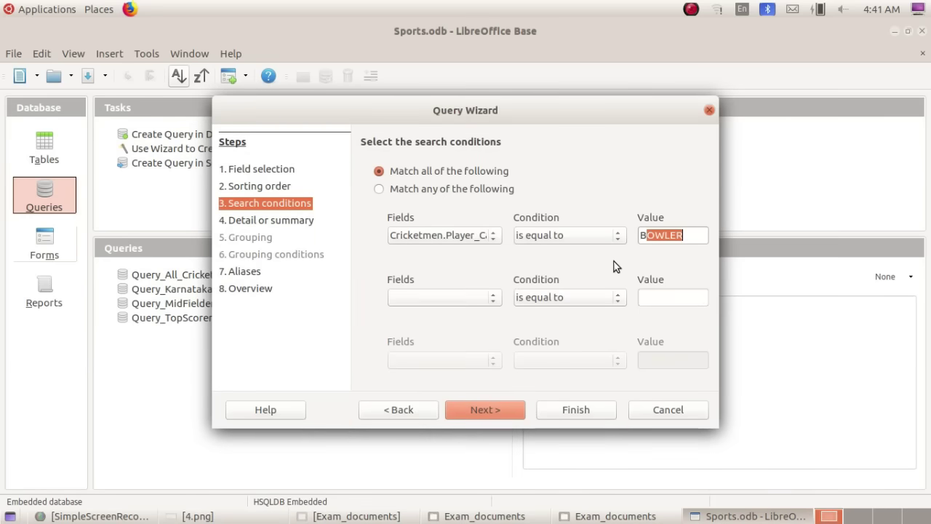
left_click(507, 405)
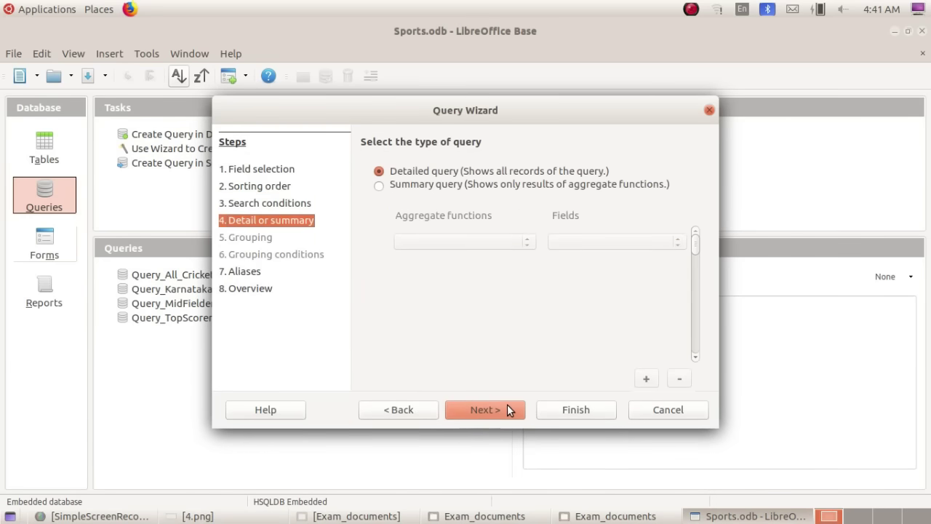
Finish Query_Cricketmen as a detailed query with default aliases, then close its results.
left_click(506, 405)
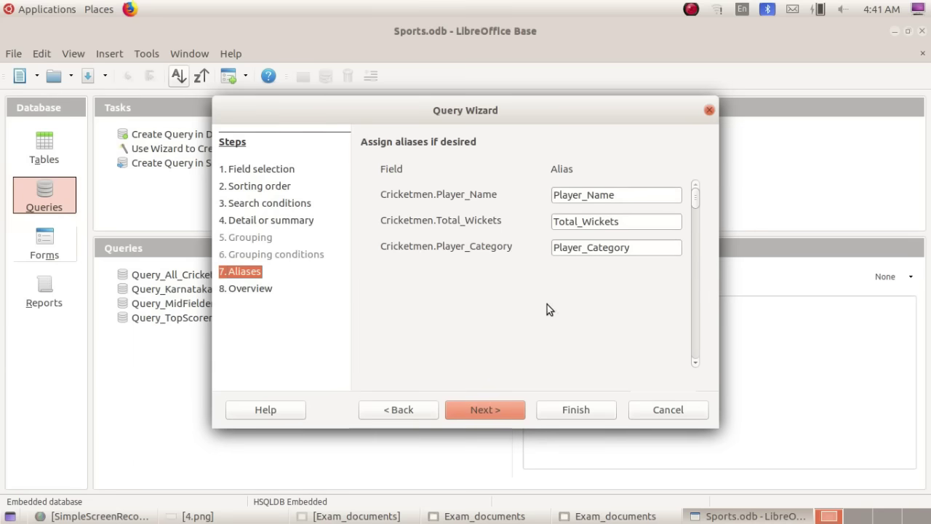
left_click(504, 404)
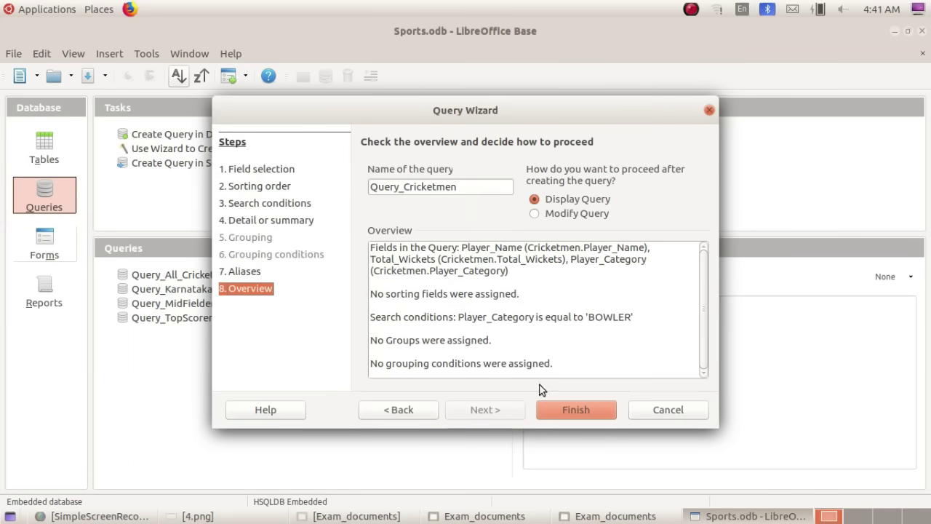
left_click(579, 410)
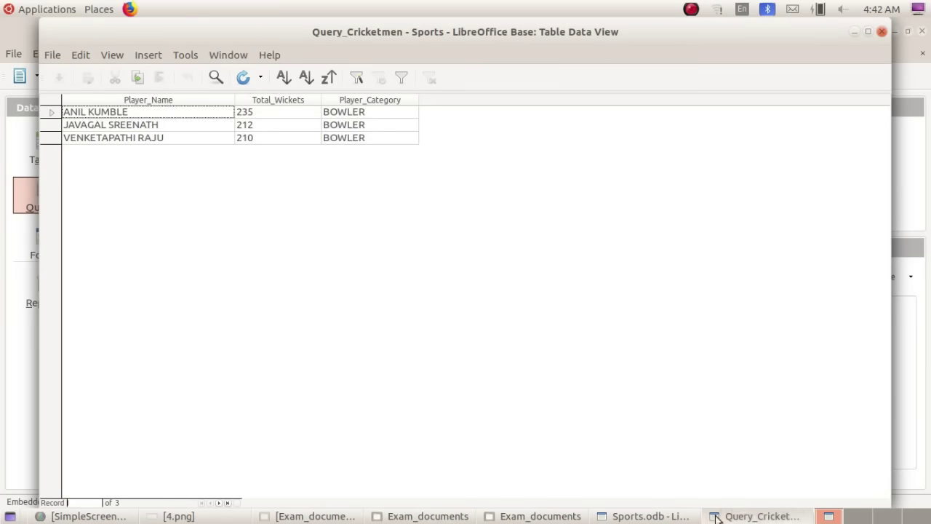
left_click(882, 32)
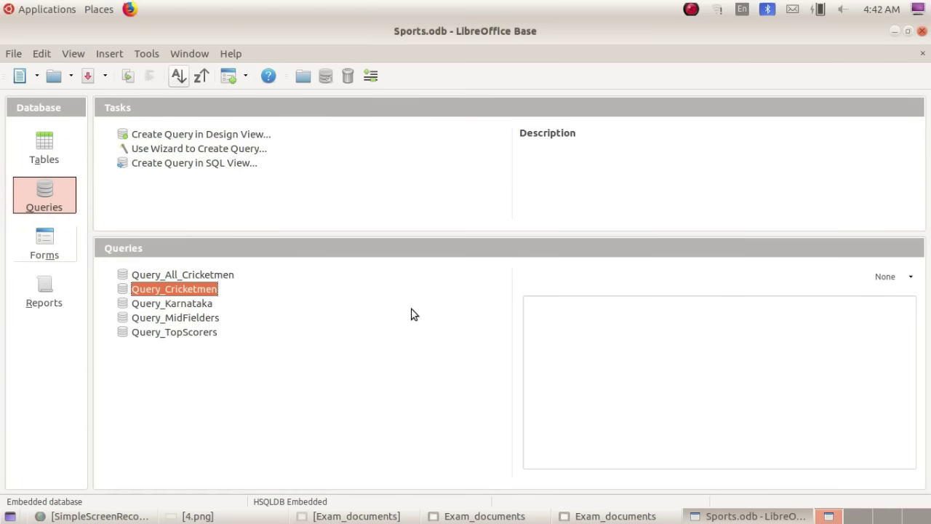
left_click(182, 516)
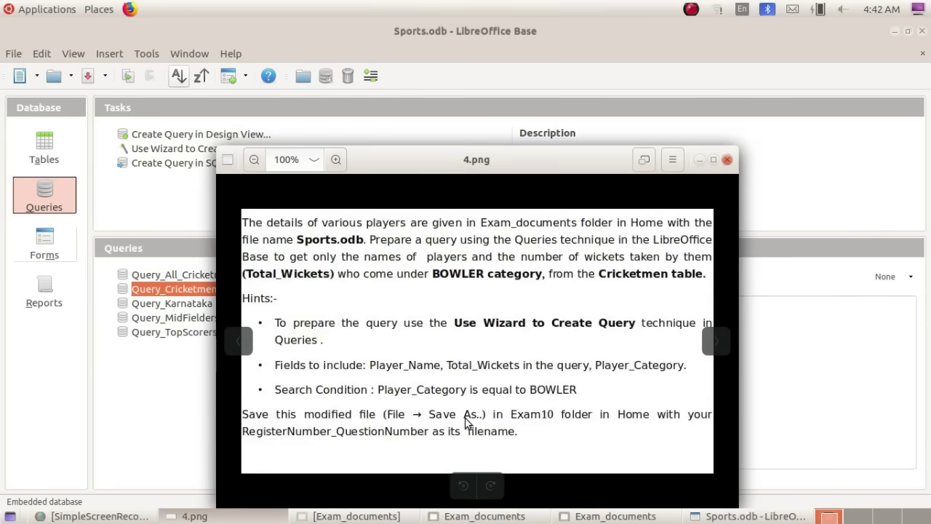
left_click(699, 160)
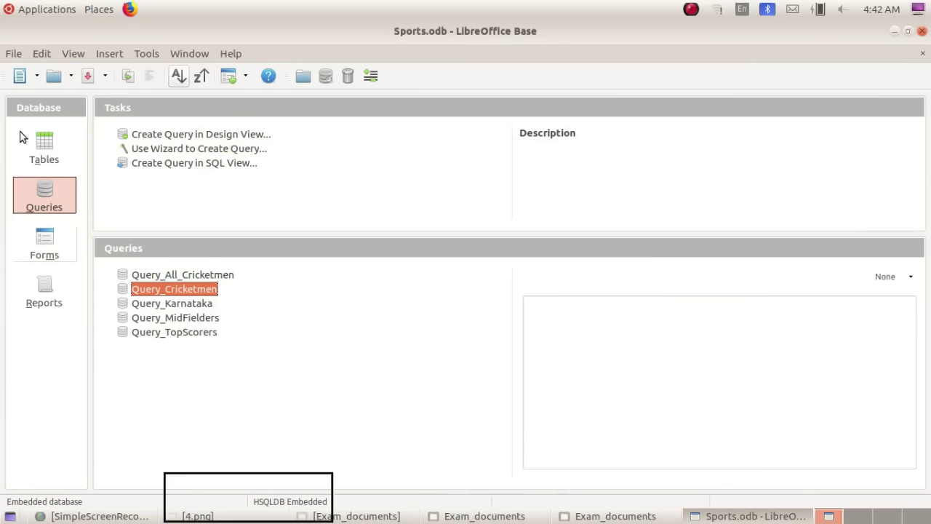
Save the database as 123456_4 in the Exam10 home folder.
left_click(18, 56)
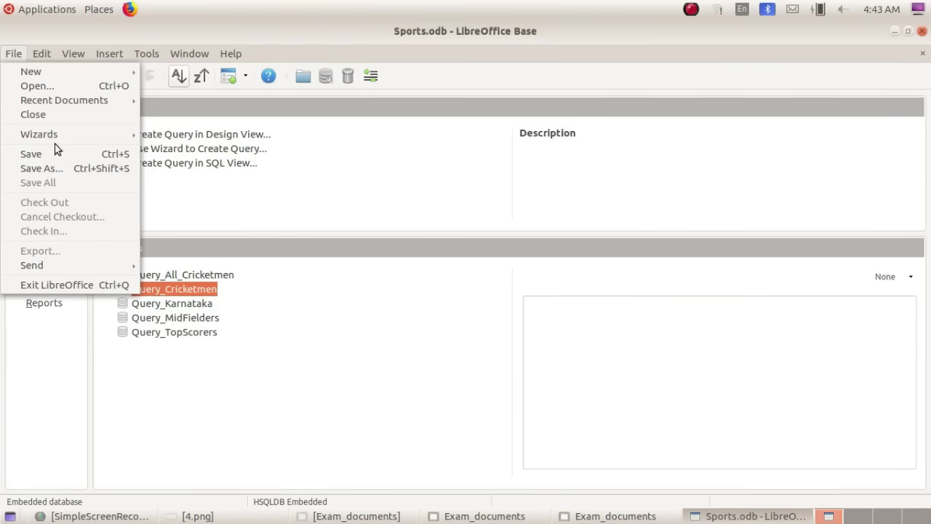
left_click(69, 167)
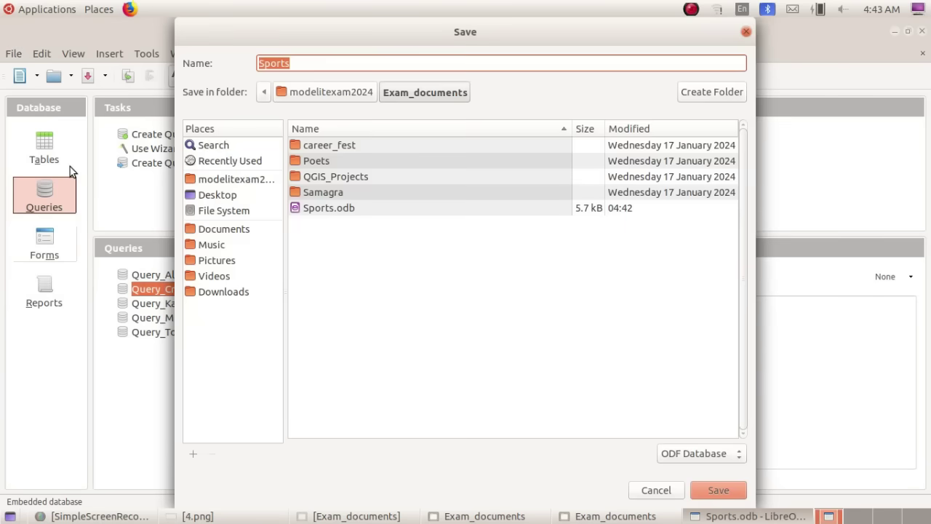
left_click(225, 178)
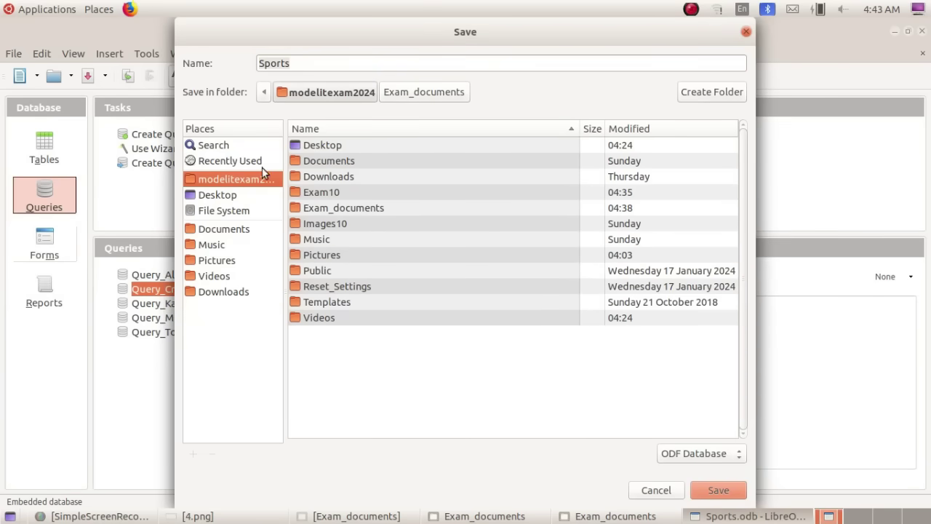
left_click(322, 192)
double_click(323, 192)
left_click(314, 63)
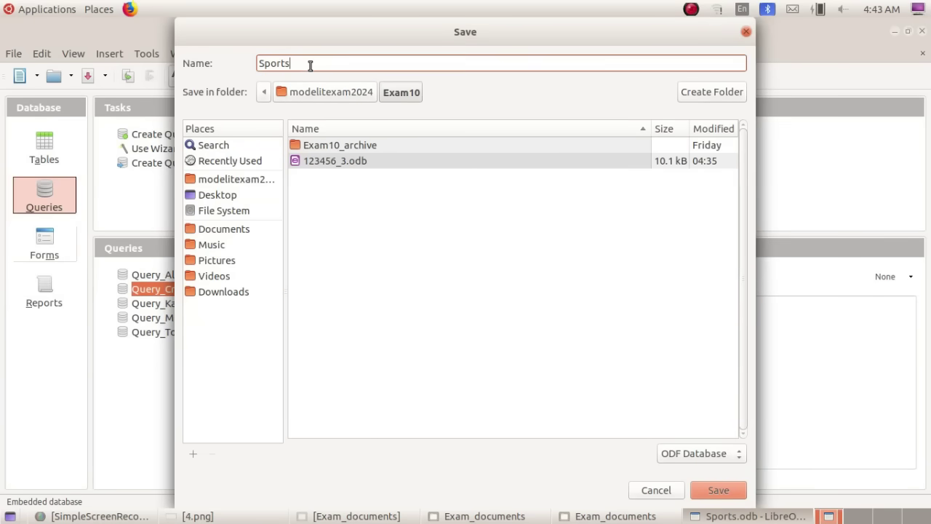
key("BackSpace")
key("BackSpace")
key("BackSpace")
key("BackSpace")
key("BackSpace")
key("BackSpace")
type("123456")
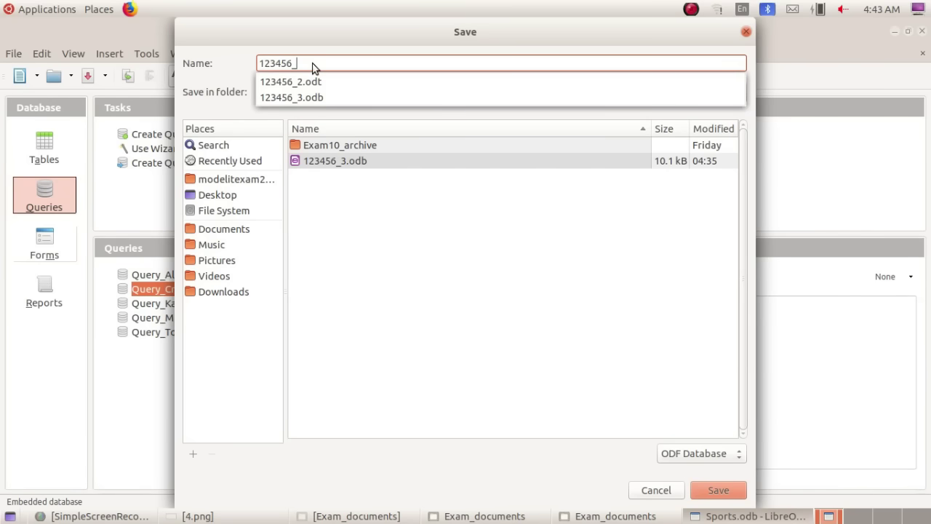
type("_4")
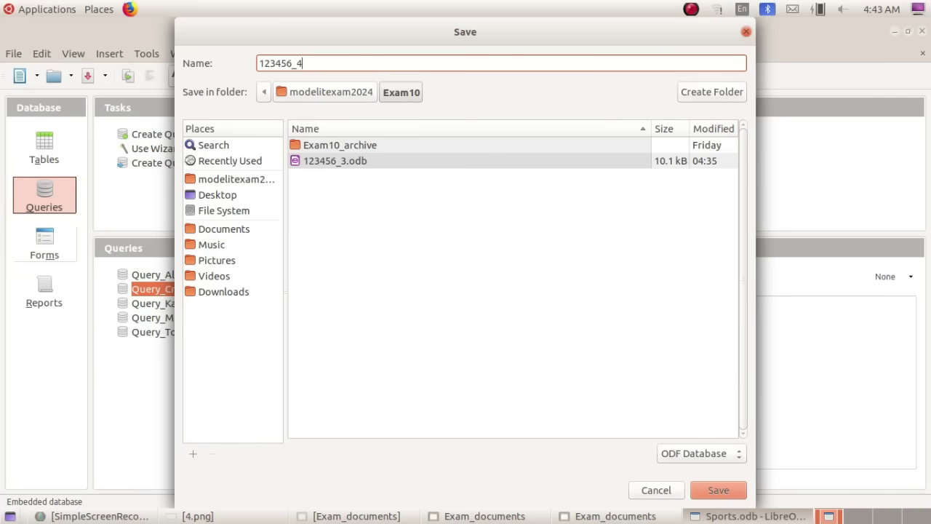